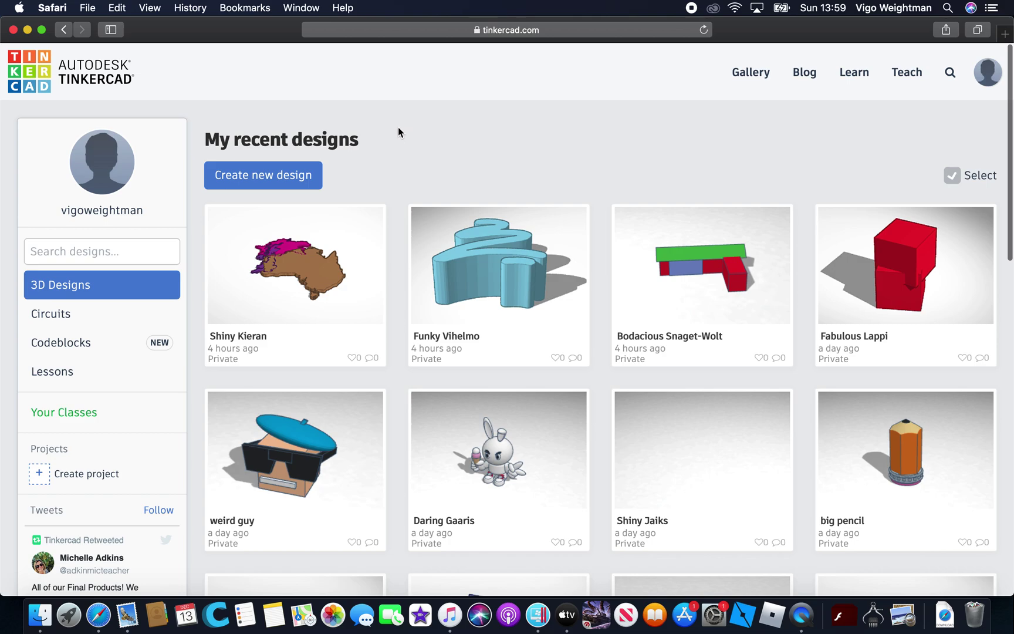
# Step: Create a new 3D design and place a solid red box on the workplane
pyautogui.click(288, 169)
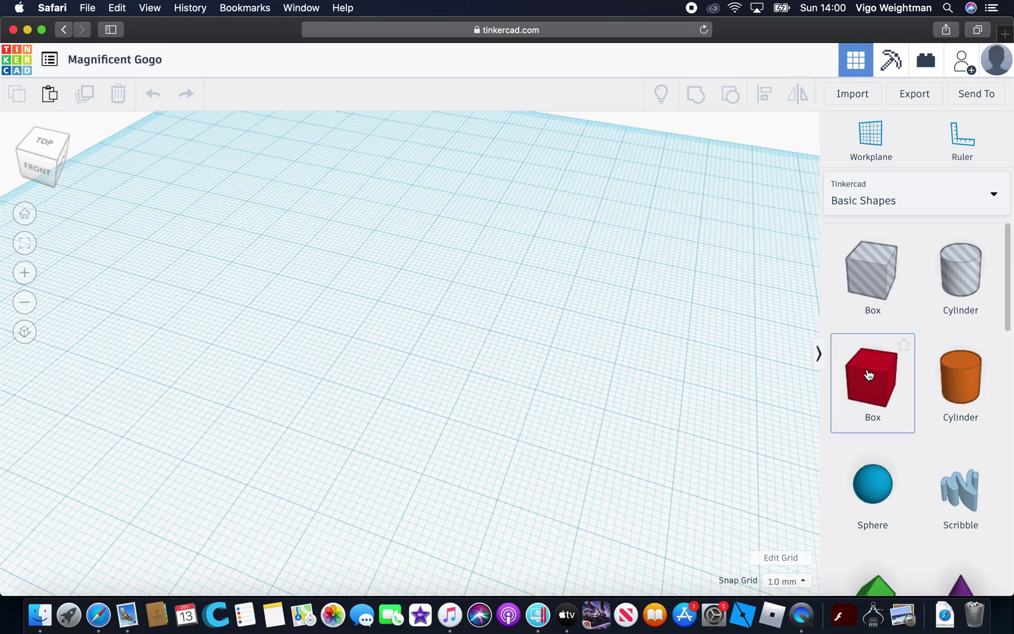
pyautogui.moveTo(870, 381); pyautogui.dragTo(422, 370)
pyautogui.click(583, 430)
pyautogui.moveTo(584, 430); pyautogui.dragTo(426, 318, button='right')
pyautogui.click(427, 318)
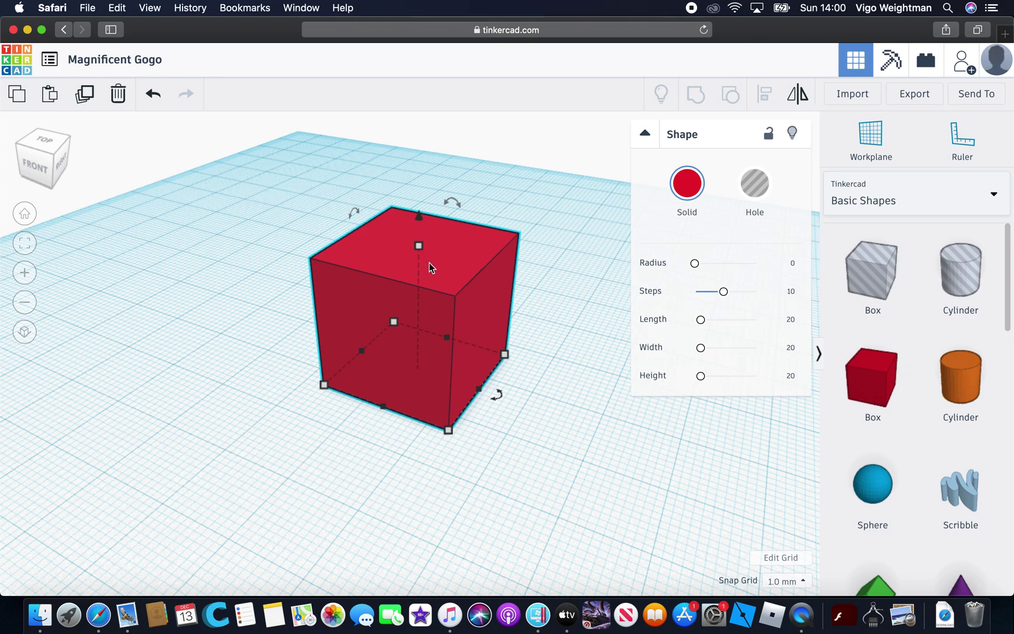
# Step: Stretch the red box sideways so its front edge is 22 mm long
pyautogui.moveTo(359, 352); pyautogui.dragTo(435, 276)
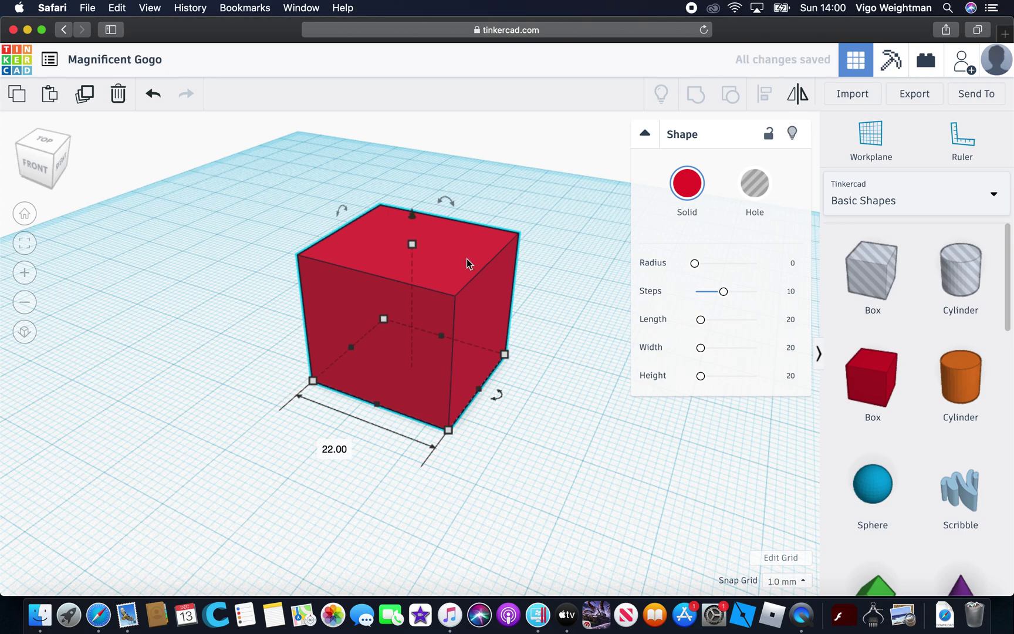
pyautogui.click(522, 179)
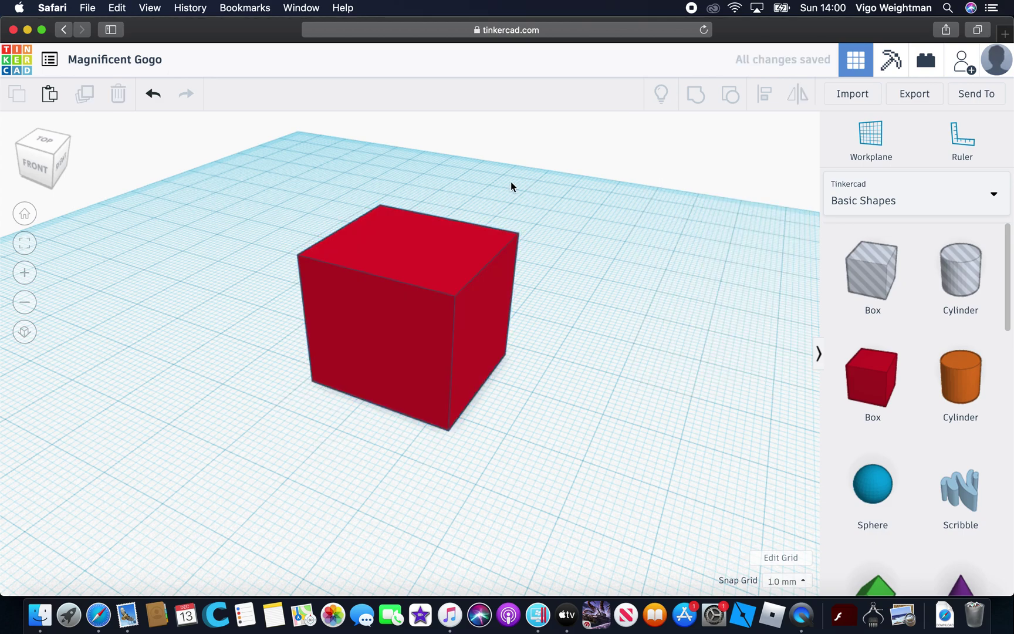
pyautogui.click(385, 316)
pyautogui.click(595, 240)
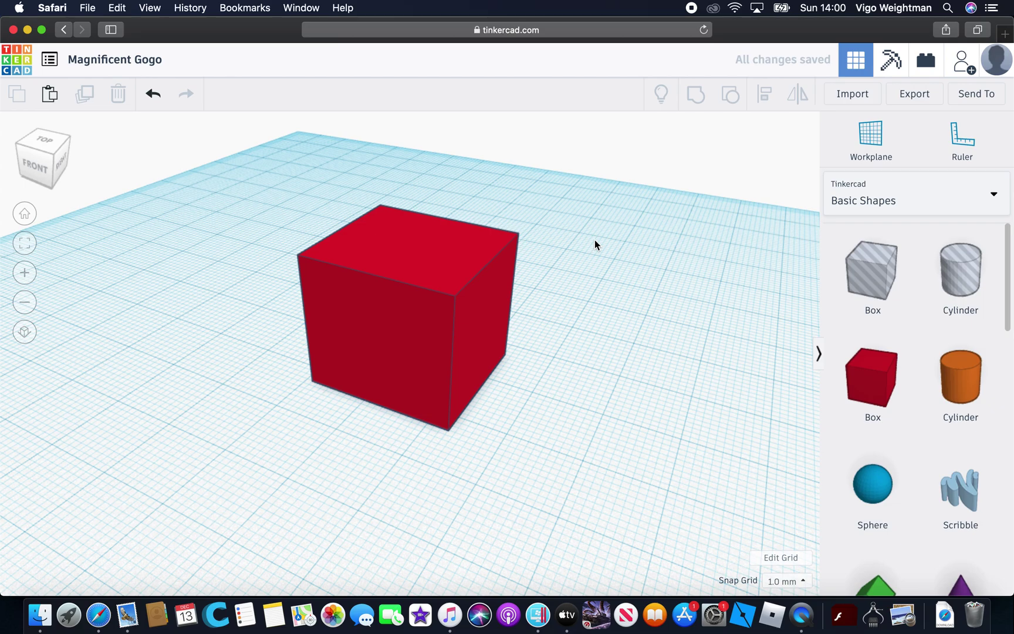
# Step: Change the box's solid colour from red to the light turquoise preset
pyautogui.moveTo(579, 288); pyautogui.dragTo(433, 278, button='right')
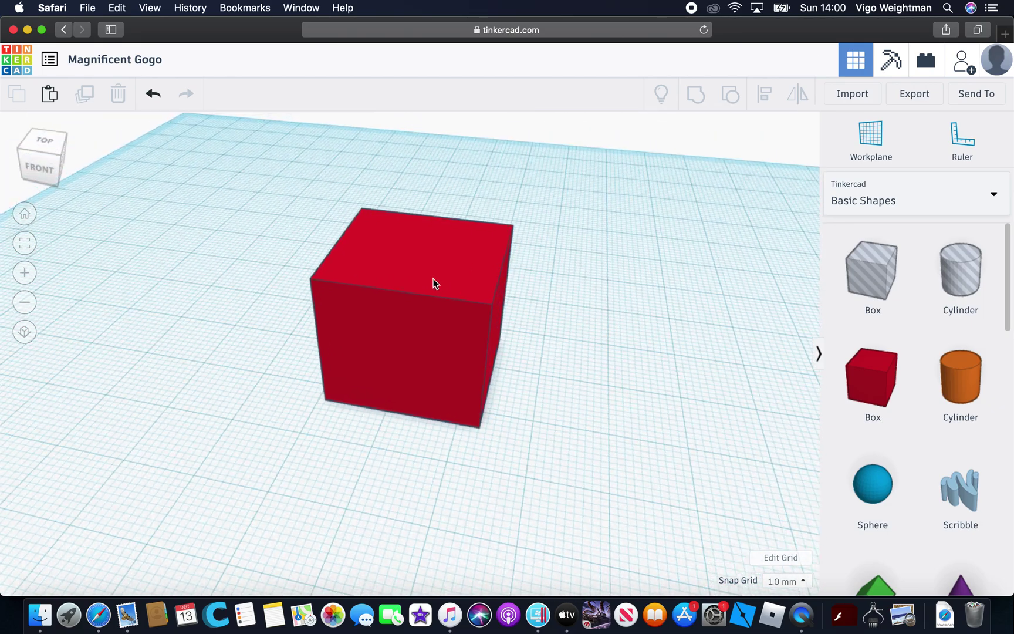
pyautogui.click(433, 278)
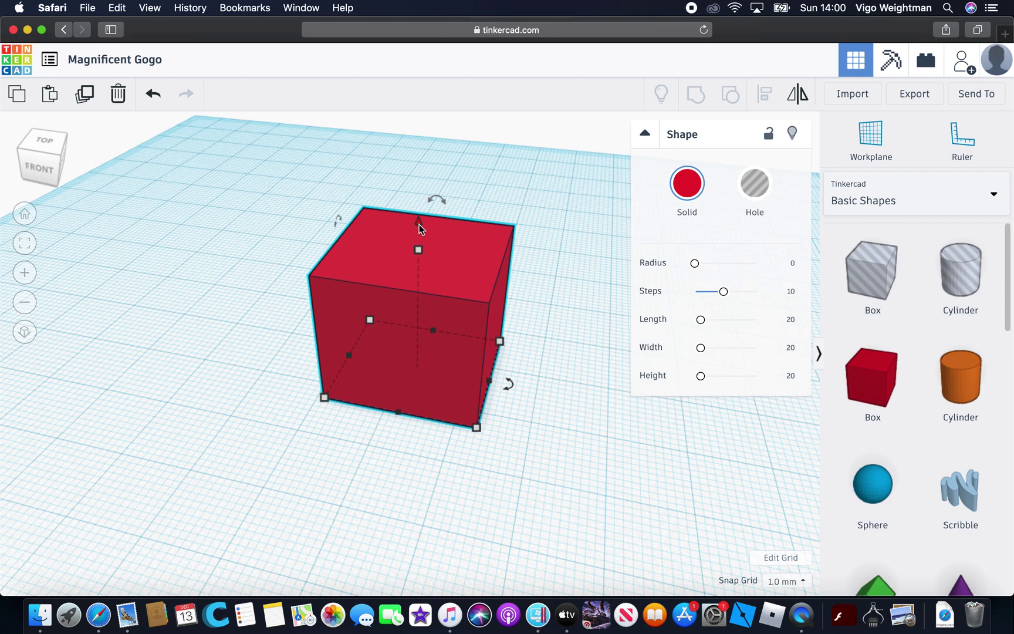
pyautogui.click(686, 183)
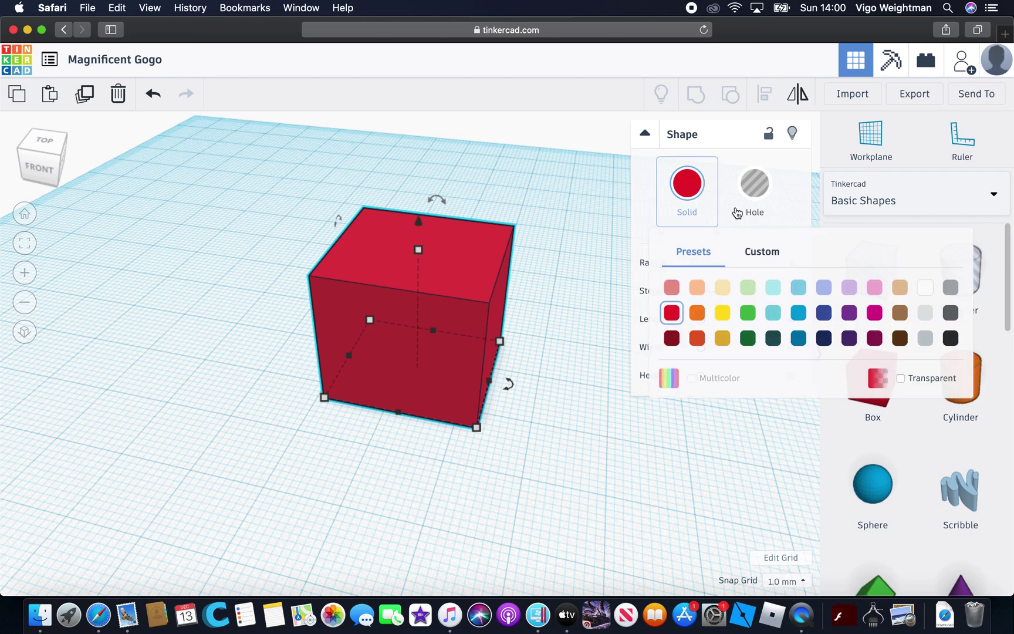
pyautogui.click(773, 287)
pyautogui.click(517, 203)
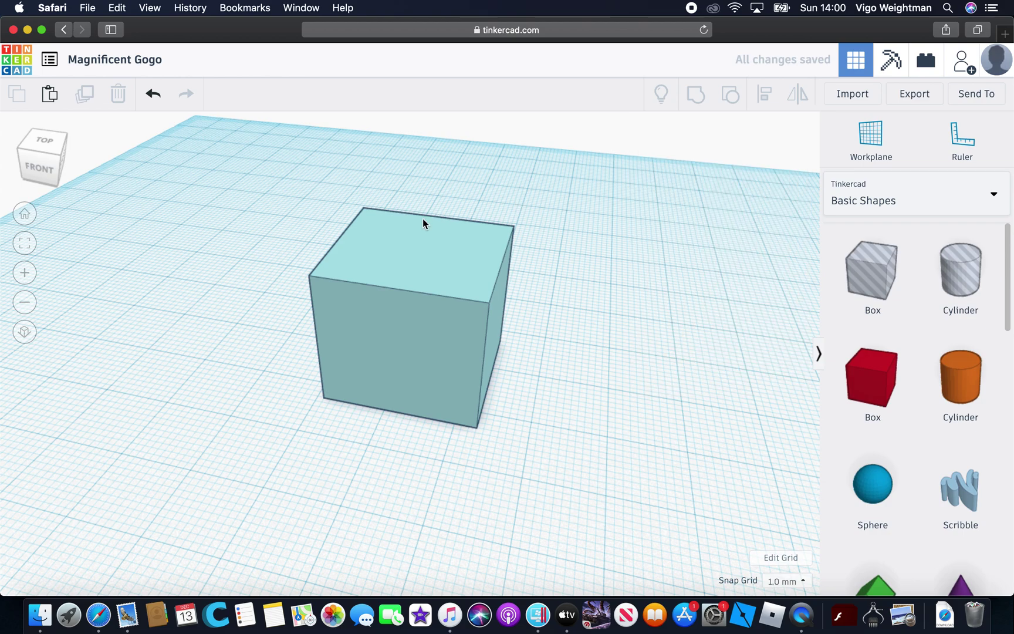
# Step: Raise the box 1 mm off the workplane, lower it back, and raise it to 1 mm again
pyautogui.click(421, 232)
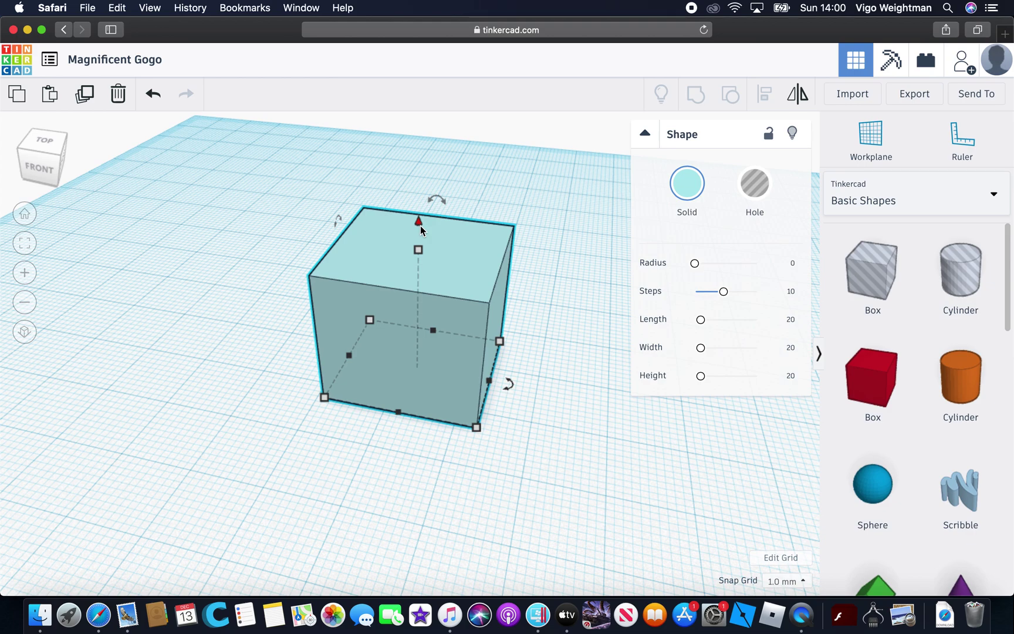
pyautogui.moveTo(420, 226)
pyautogui.mouseDown()
pyautogui.moveTo(423, 206)
pyautogui.moveTo(417, 278)
pyautogui.moveTo(424, 121)
pyautogui.moveTo(412, 242)
pyautogui.moveTo(411, 211)
pyautogui.moveTo(418, 219)
pyautogui.mouseUp()
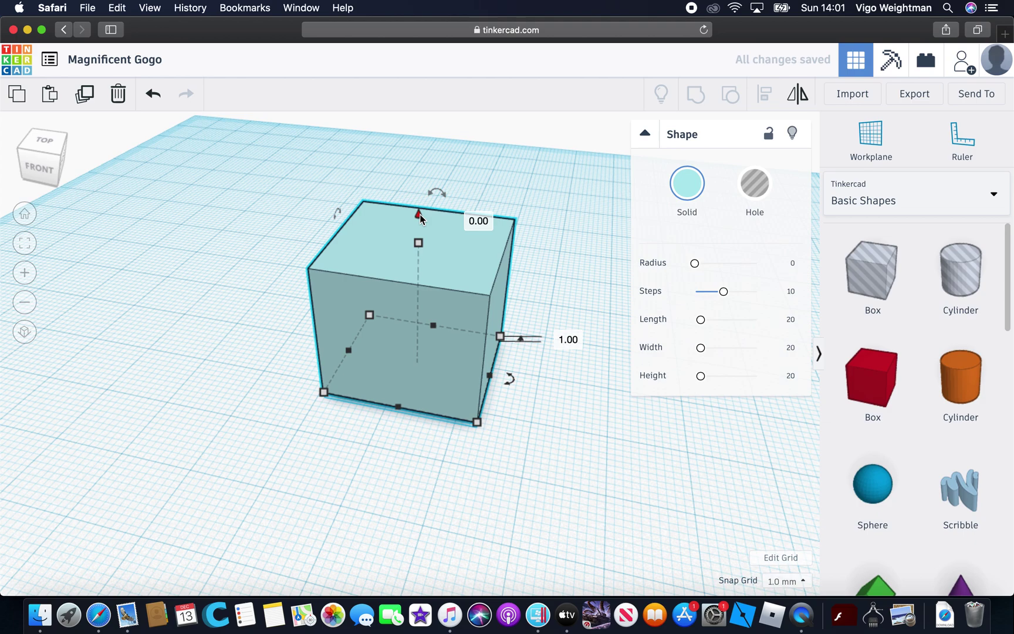
pyautogui.moveTo(420, 214)
pyautogui.mouseDown()
pyautogui.moveTo(422, 186)
pyautogui.moveTo(409, 225)
pyautogui.mouseUp()
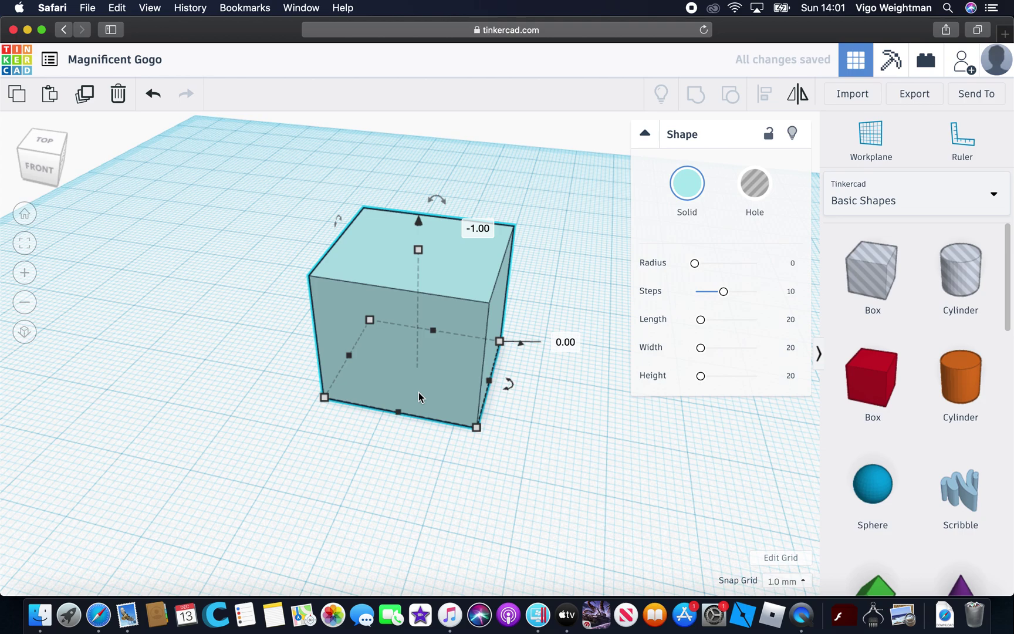
pyautogui.moveTo(419, 222); pyautogui.dragTo(420, 211)
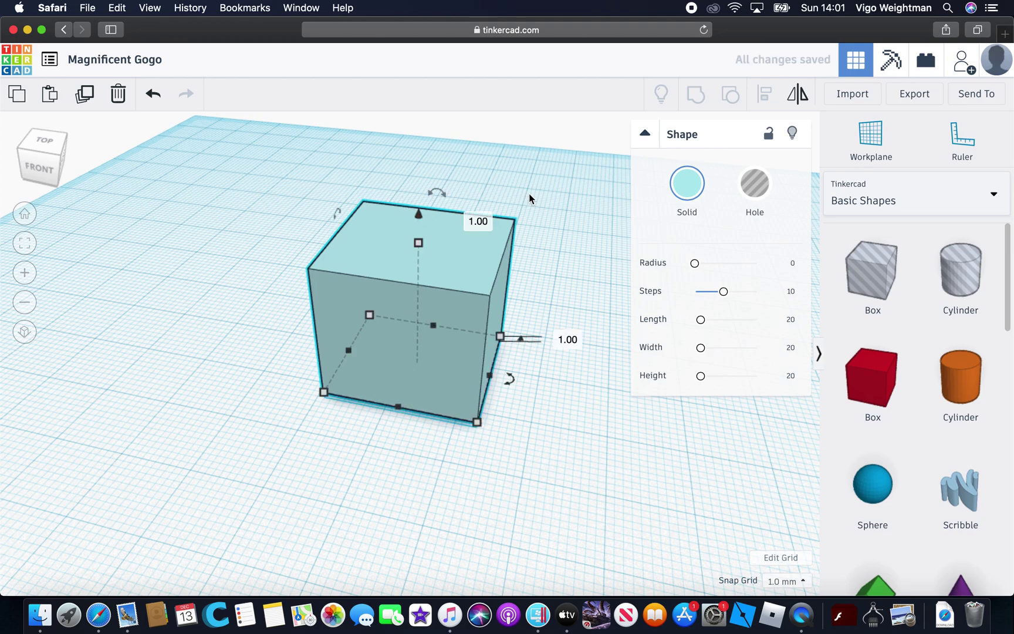
# Step: Lift the box high above the workplane and deselect it
pyautogui.scroll(-1, 497, 262)
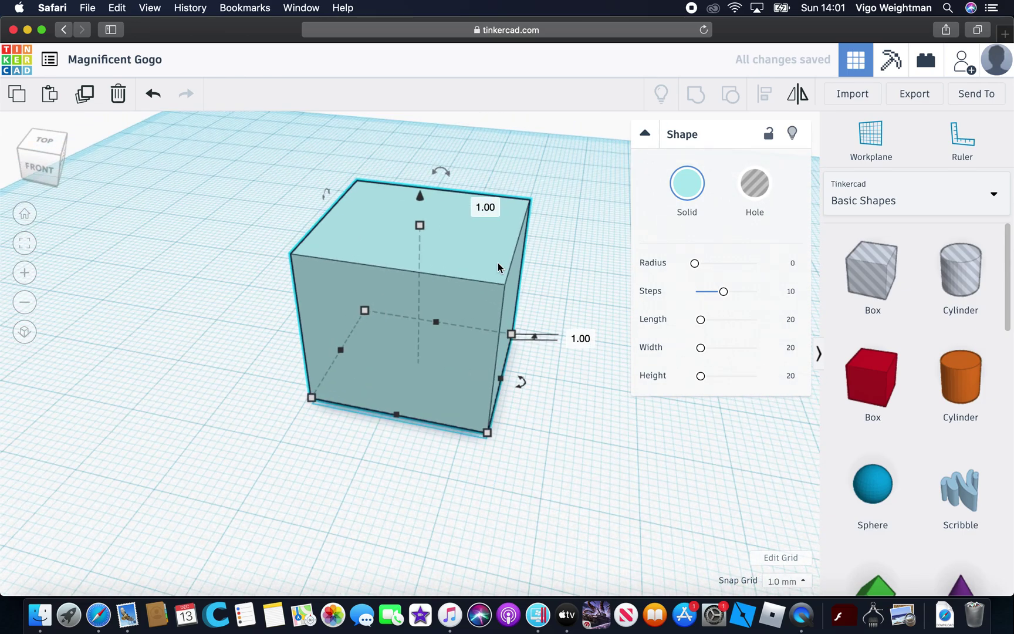
pyautogui.scroll(-3, 498, 262)
pyautogui.moveTo(413, 272); pyautogui.dragTo(407, 130)
pyautogui.click(508, 209)
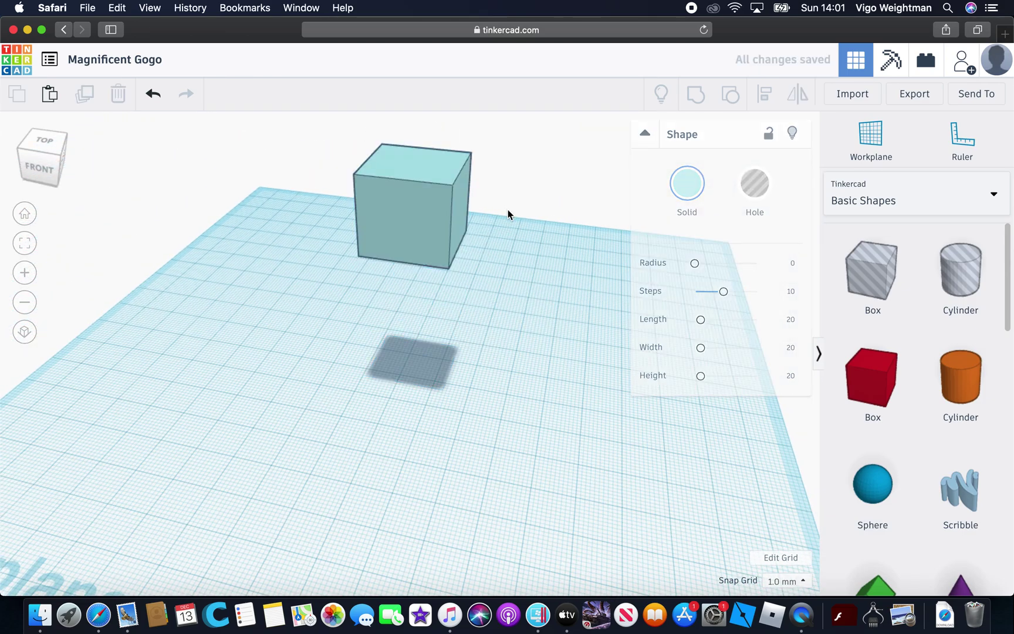
# Step: In the front view, lower the box to 17 mm above the workplane and on to 10 mm below it
pyautogui.click(39, 169)
pyautogui.click(414, 170)
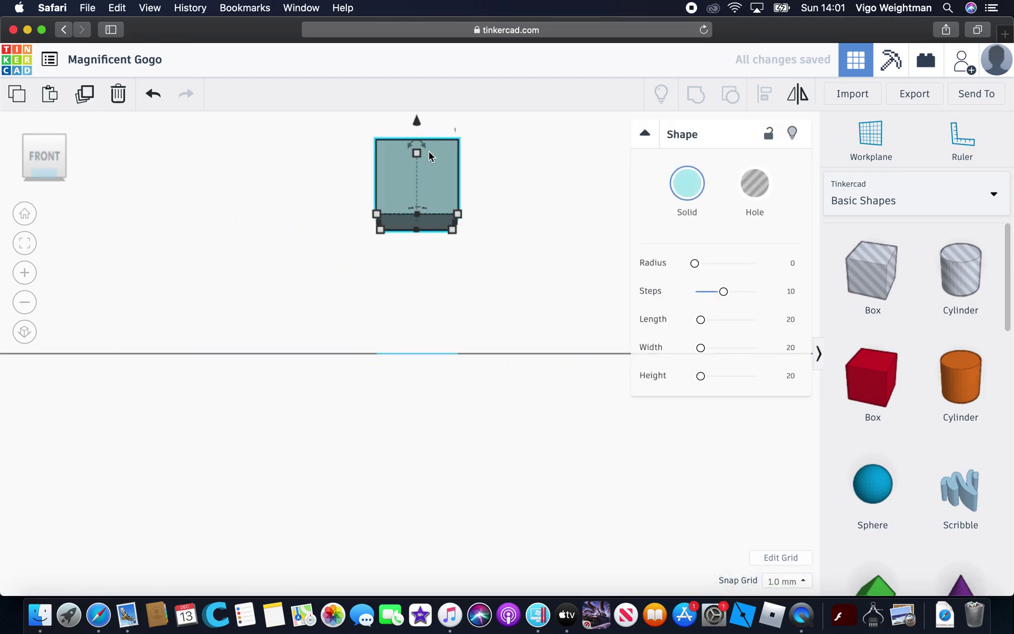
pyautogui.moveTo(420, 124); pyautogui.dragTo(412, 201)
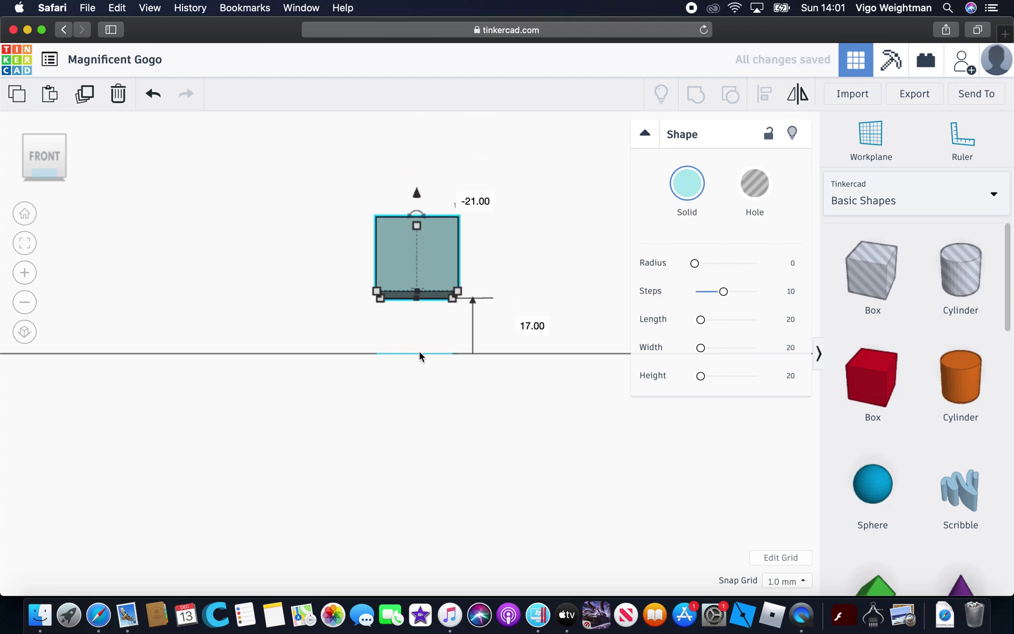
pyautogui.moveTo(416, 196); pyautogui.dragTo(416, 291)
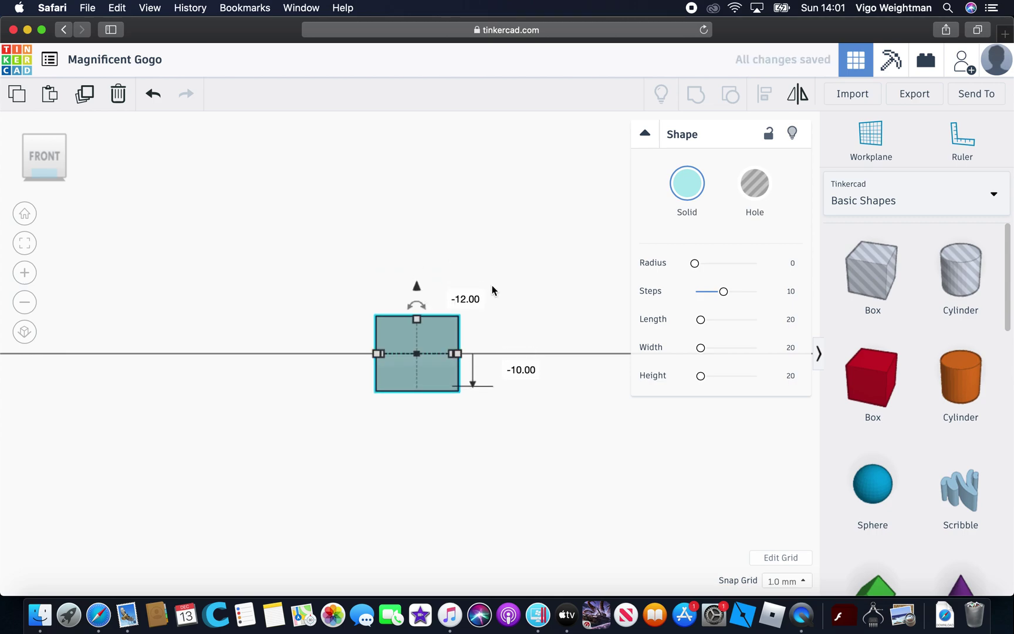
# Step: Raise the sunken box 10 mm so that it rests on the workplane, and deselect it
pyautogui.click(514, 277)
pyautogui.rightClick(514, 277)
pyautogui.click(427, 290)
pyautogui.moveTo(427, 290)
pyautogui.mouseDown(button='right')
pyautogui.moveTo(301, 288)
pyautogui.moveTo(265, 298)
pyautogui.moveTo(259, 317)
pyautogui.moveTo(406, 382)
pyautogui.moveTo(410, 330)
pyautogui.moveTo(425, 313)
pyautogui.mouseUp(button='right')
pyautogui.click(426, 325)
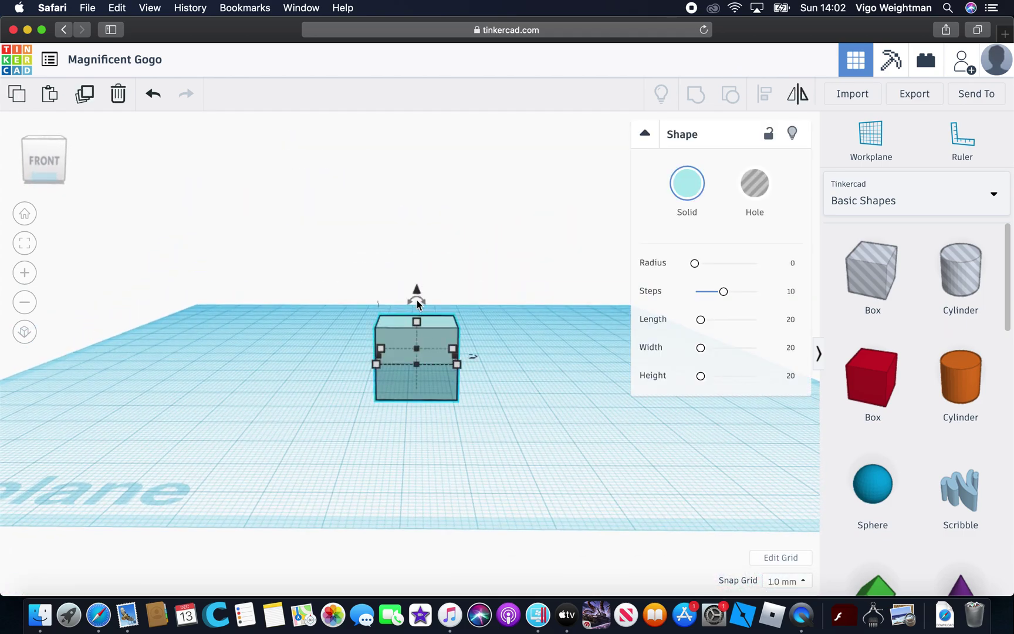
pyautogui.moveTo(416, 290); pyautogui.dragTo(415, 256)
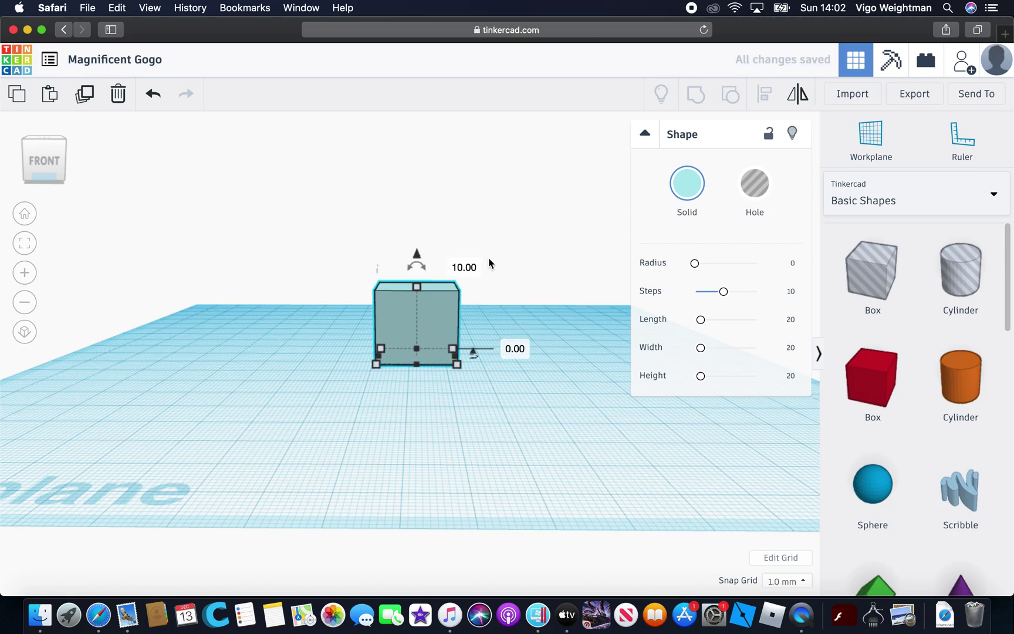
pyautogui.click(489, 260)
# Step: Switch the shape library to the Dinosaur collection of printables
pyautogui.moveTo(489, 260); pyautogui.dragTo(169, 276, button='right')
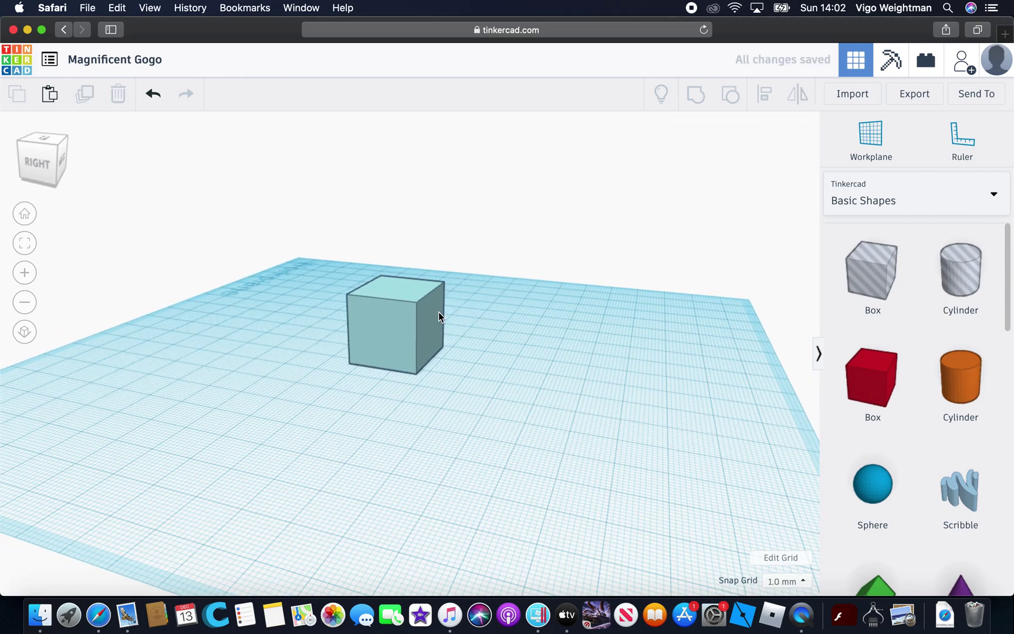
pyautogui.click(26, 243)
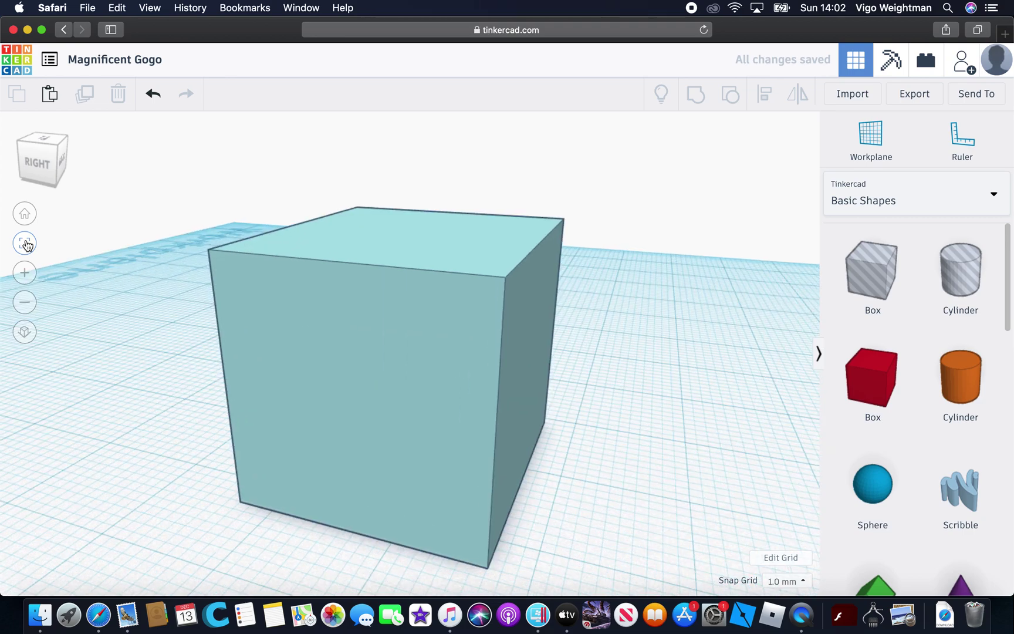
pyautogui.click(26, 301)
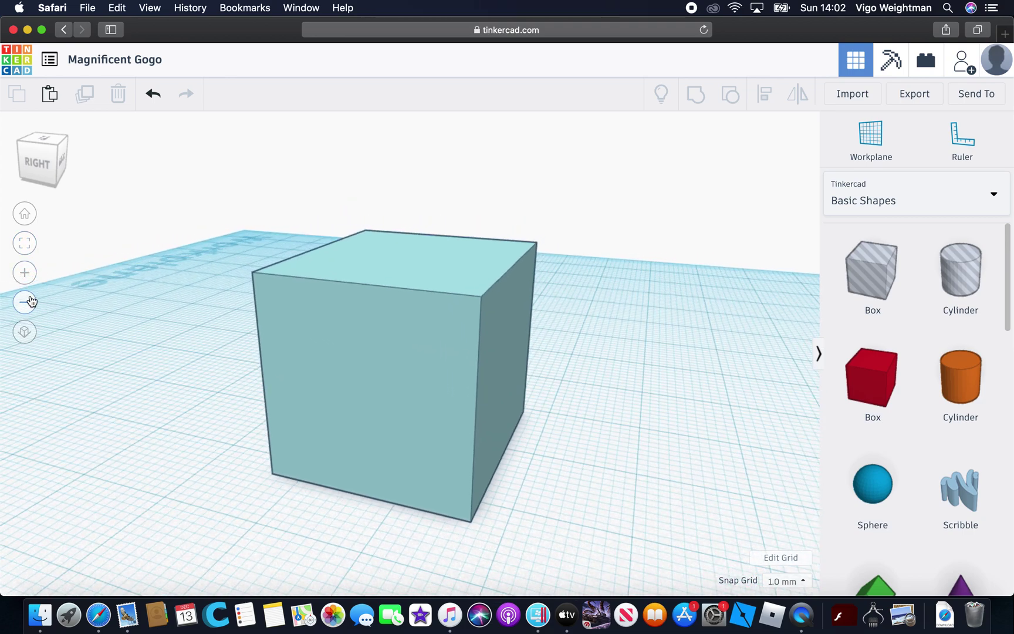
pyautogui.click(25, 302)
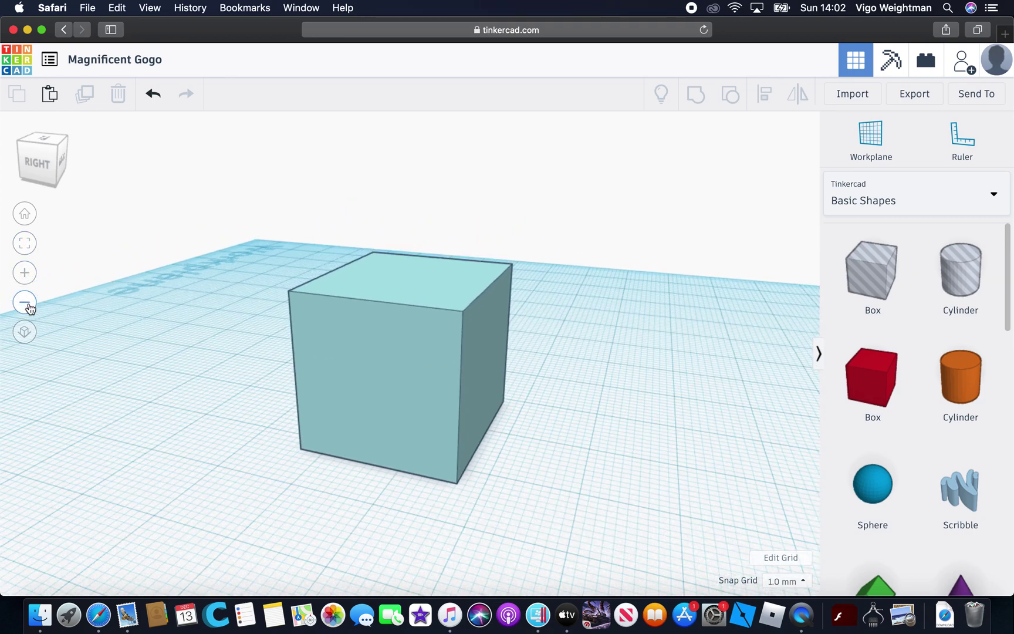
pyautogui.click(25, 301)
pyautogui.click(899, 200)
pyautogui.scroll(-3, 844, 495)
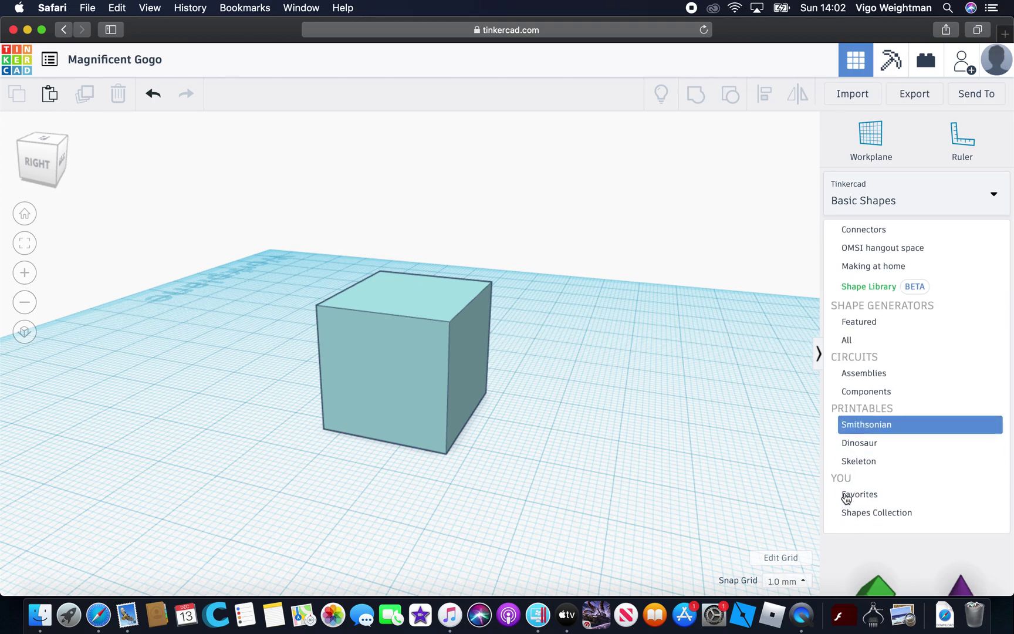
pyautogui.click(873, 448)
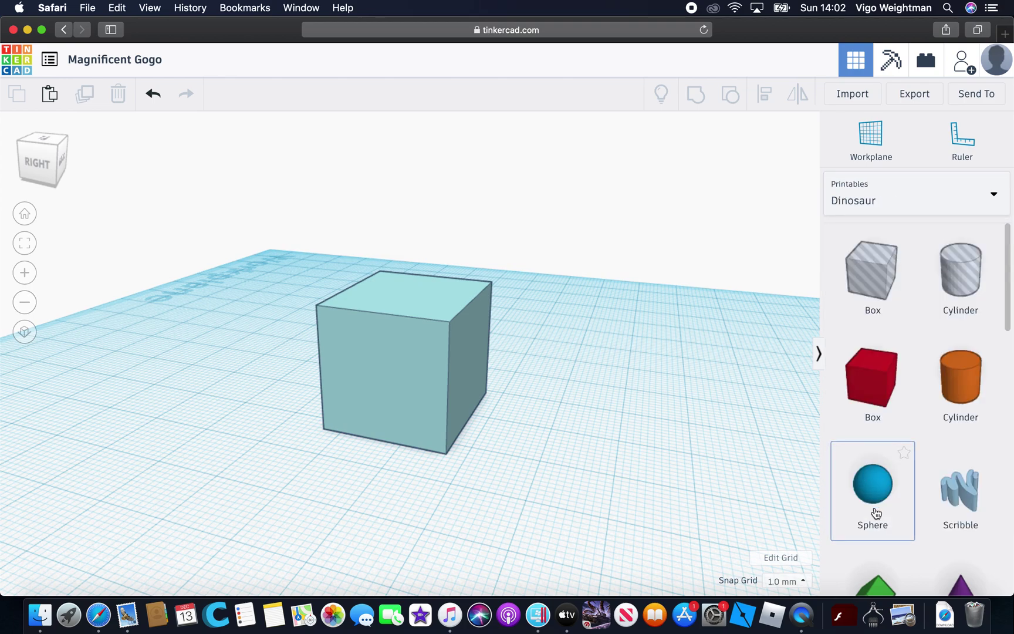
# Step: Browse the dinosaur parts and place a Dino head on the workplane near the box
pyautogui.scroll(-5, 876, 511)
pyautogui.scroll(-3, 875, 513)
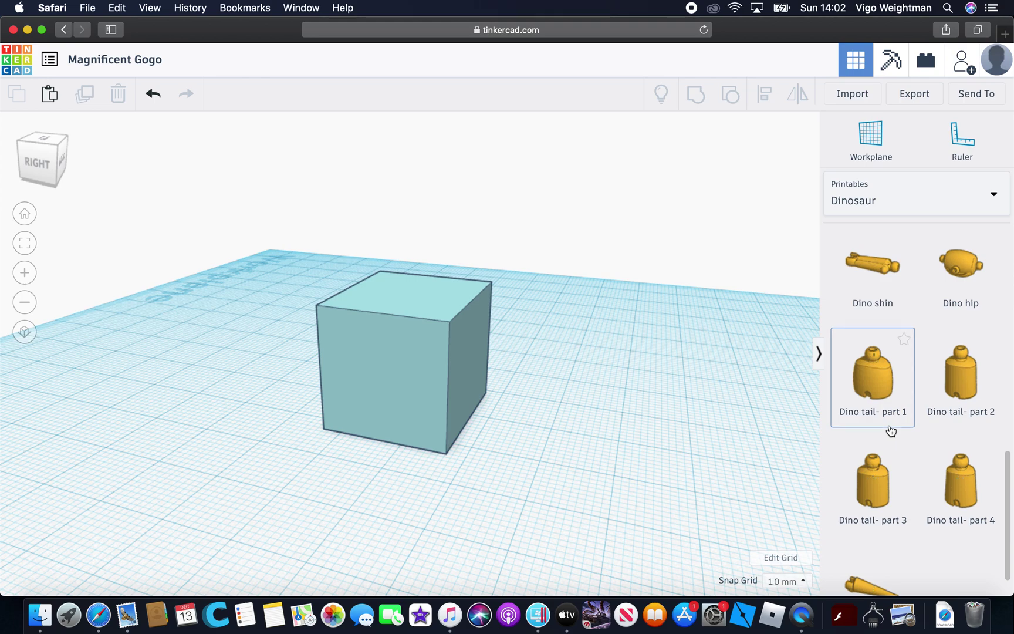
pyautogui.scroll(1, 890, 430)
pyautogui.scroll(-5, 637, 421)
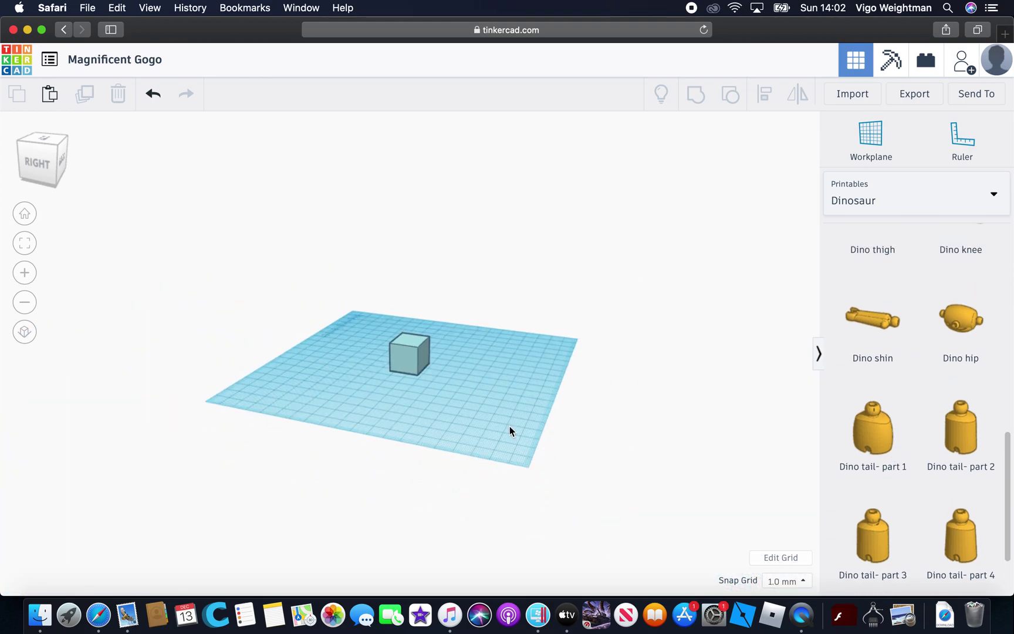
pyautogui.scroll(2, 500, 428)
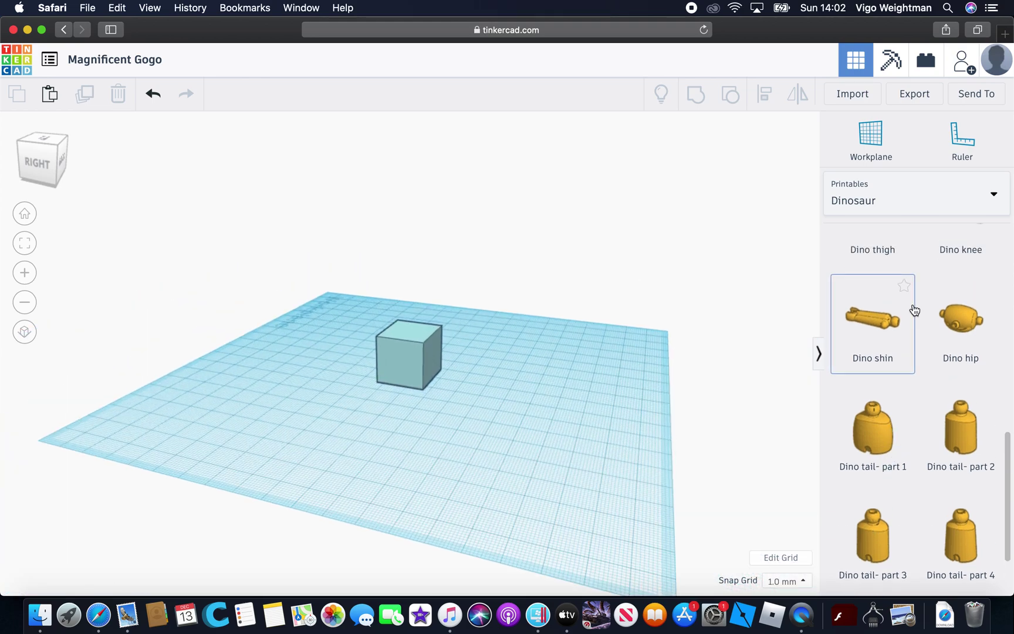
pyautogui.scroll(5, 912, 310)
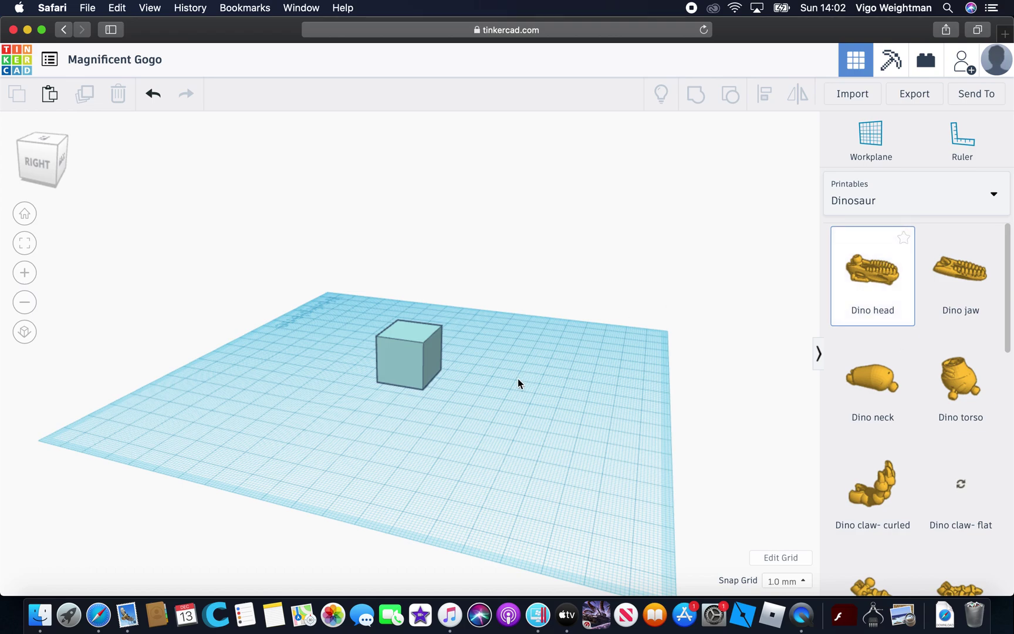
pyautogui.click(547, 421)
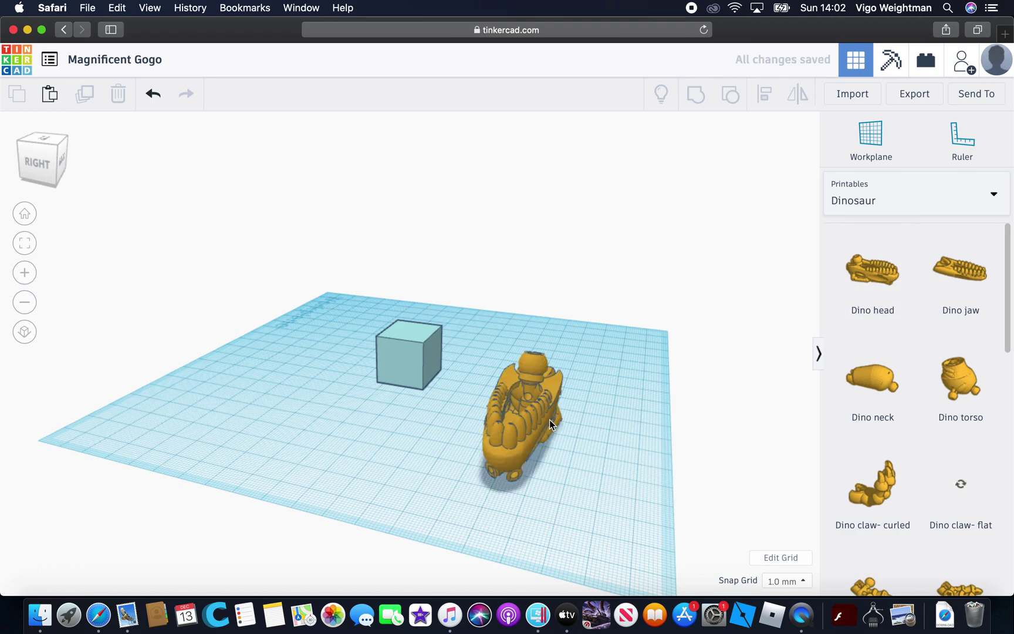
# Step: Lower the Dino head to 3 mm below the workplane, deselect it and select it again
pyautogui.moveTo(632, 405); pyautogui.dragTo(541, 415, button='right')
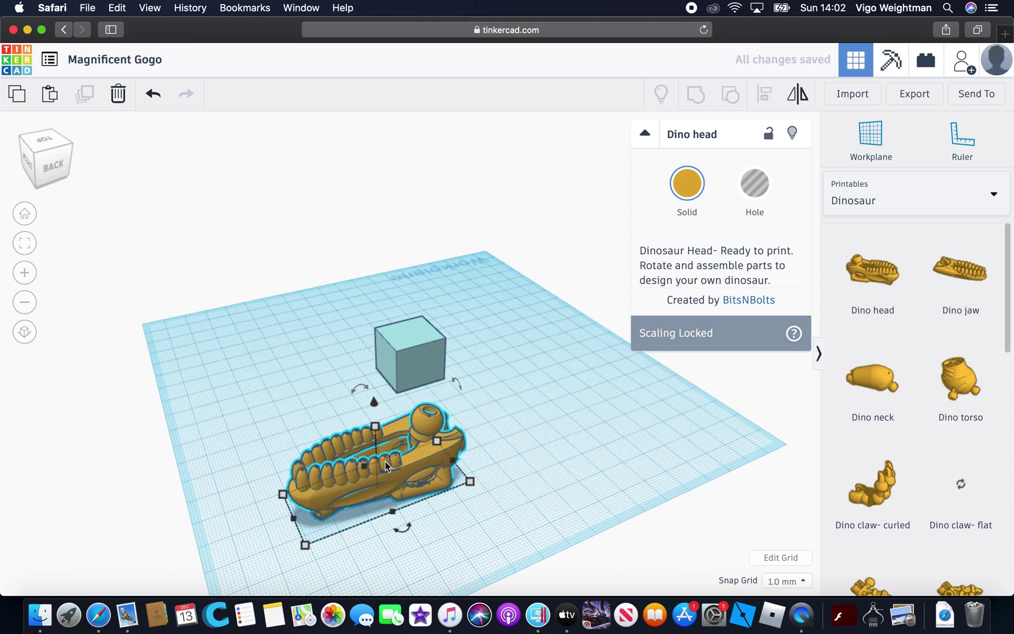
pyautogui.moveTo(373, 403); pyautogui.dragTo(344, 410)
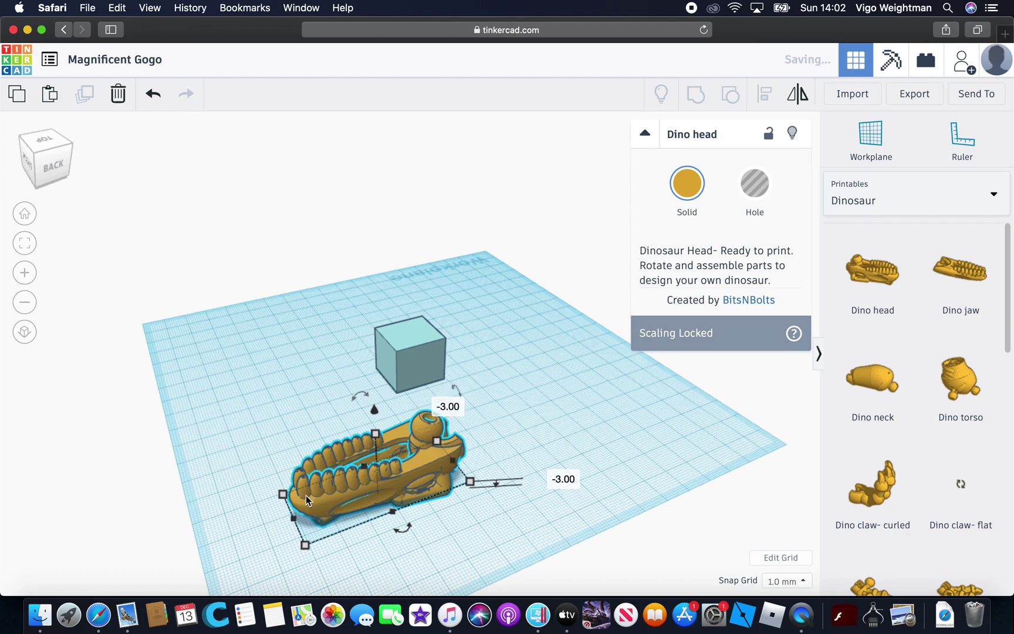
pyautogui.click(282, 510)
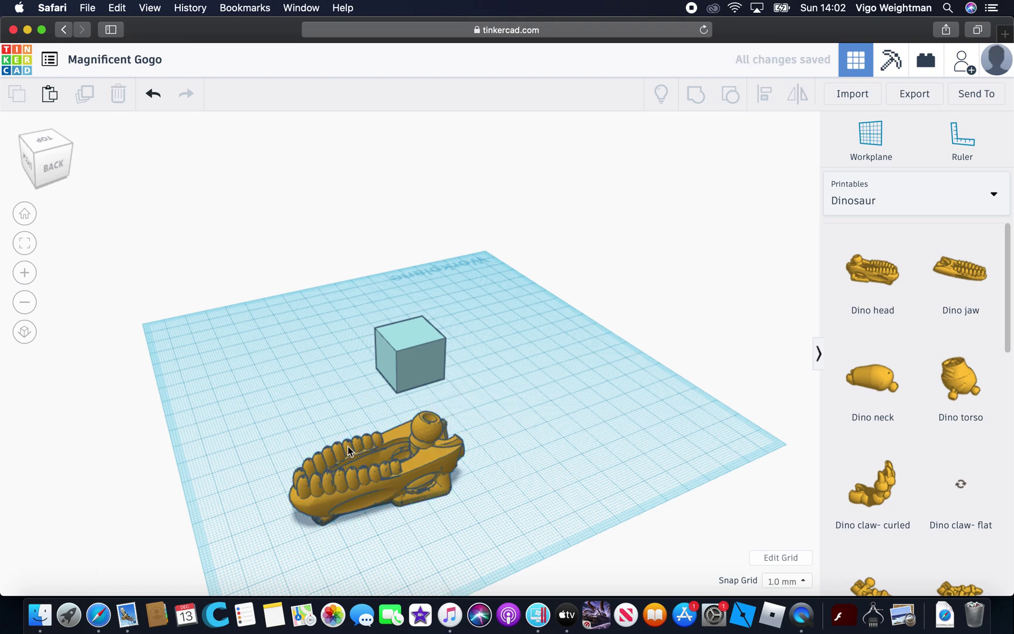
pyautogui.click(323, 489)
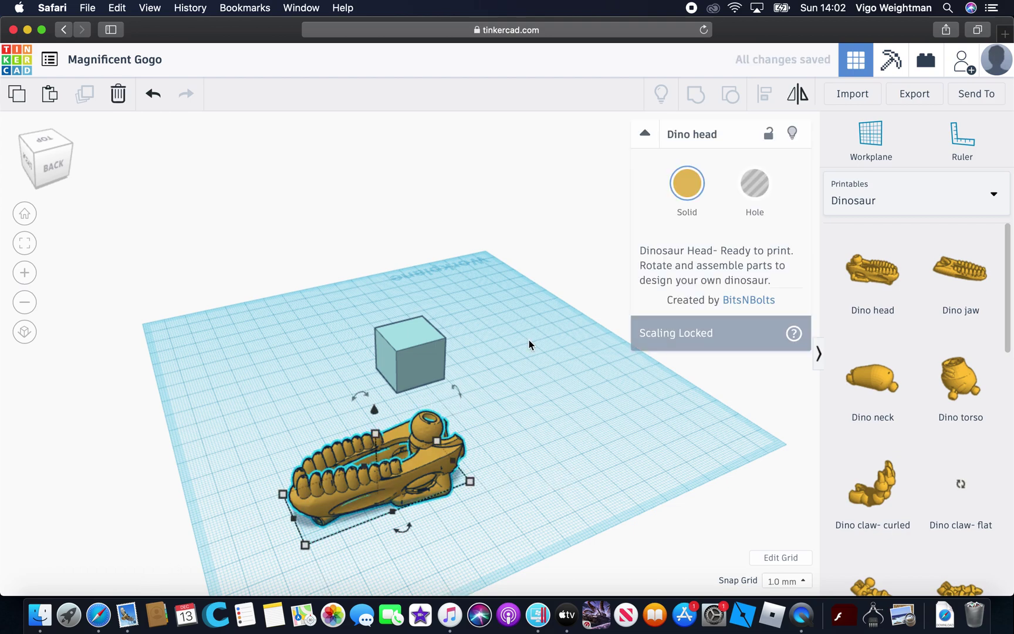
# Step: Lock the Dino head against editing and unlock it again
pyautogui.click(768, 134)
pyautogui.click(767, 153)
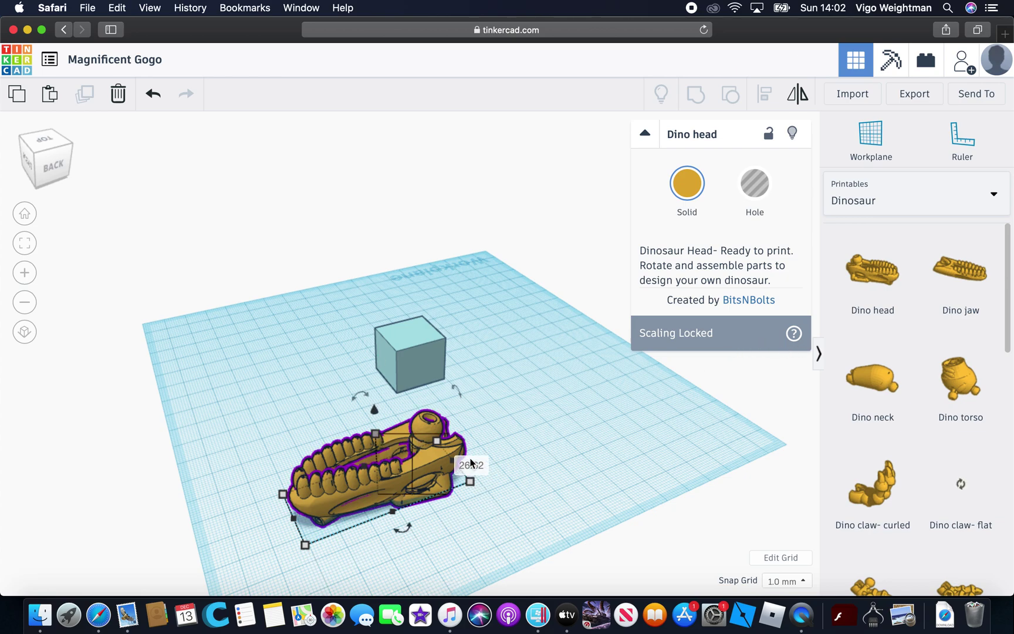
# Step: Lower the Dino head further through the workplane, then delete it
pyautogui.moveTo(378, 414)
pyautogui.mouseDown()
pyautogui.moveTo(371, 389)
pyautogui.moveTo(374, 452)
pyautogui.moveTo(372, 428)
pyautogui.mouseUp()
pyautogui.moveTo(404, 531); pyautogui.dragTo(436, 579)
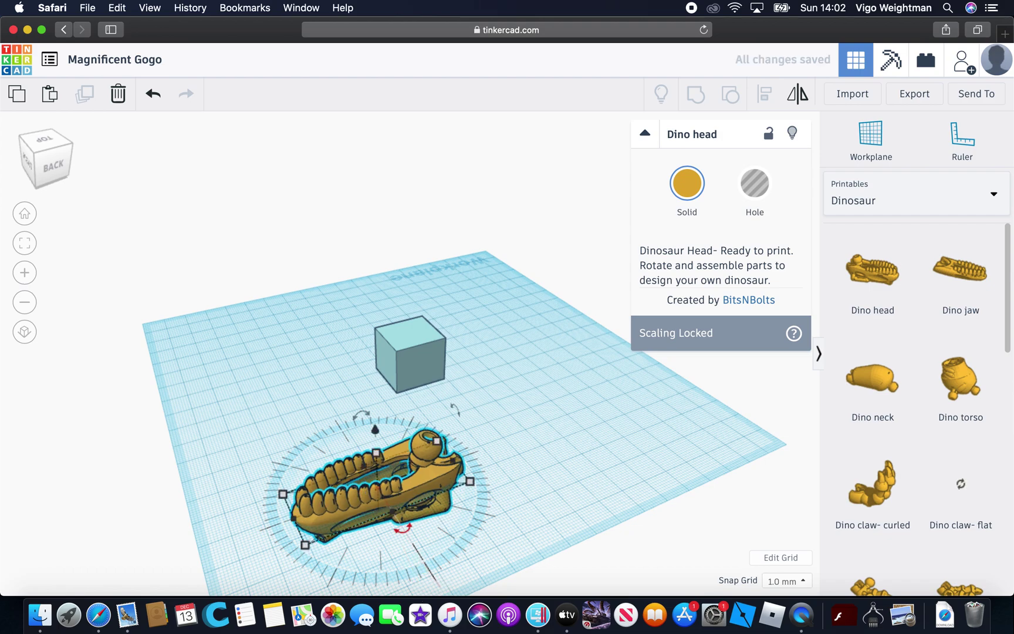
pyautogui.press('Delete')
# Step: Select the light turquoise box, lock it against editing and deselect it
pyautogui.click(399, 338)
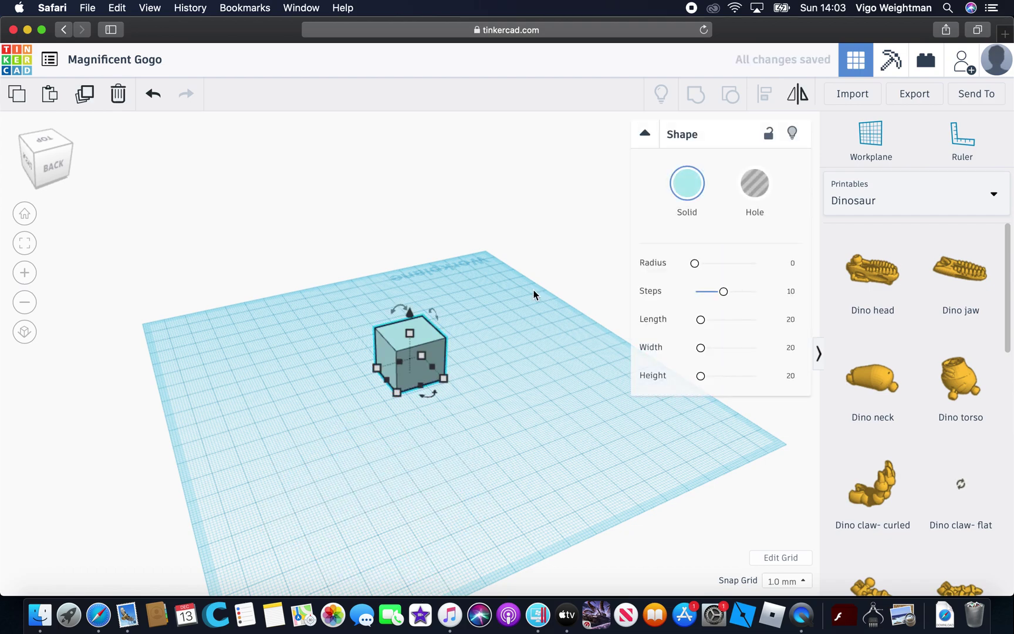
pyautogui.click(768, 133)
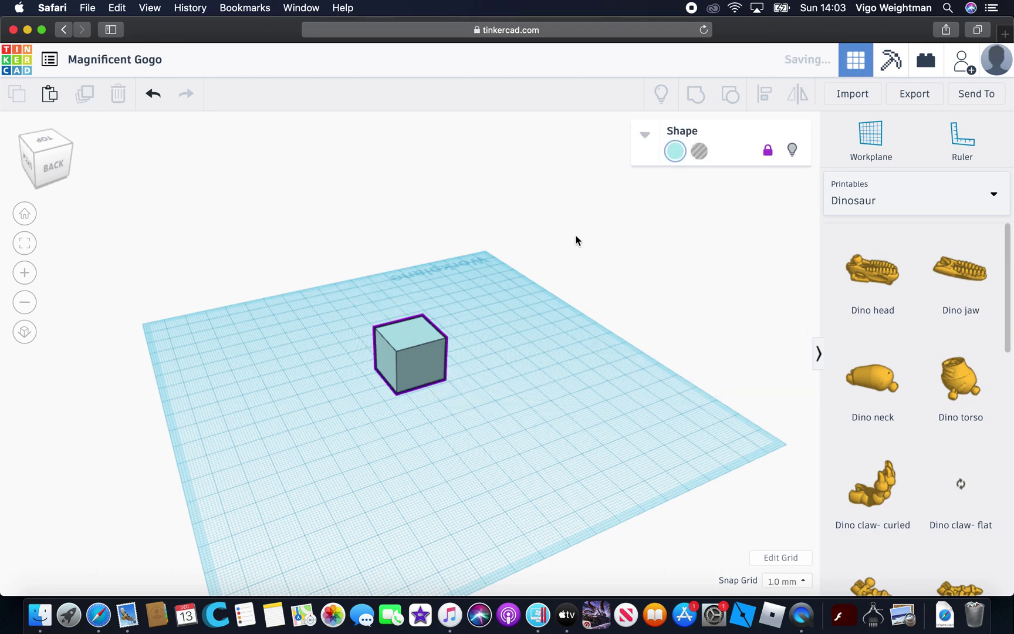
pyautogui.scroll(5, 567, 270)
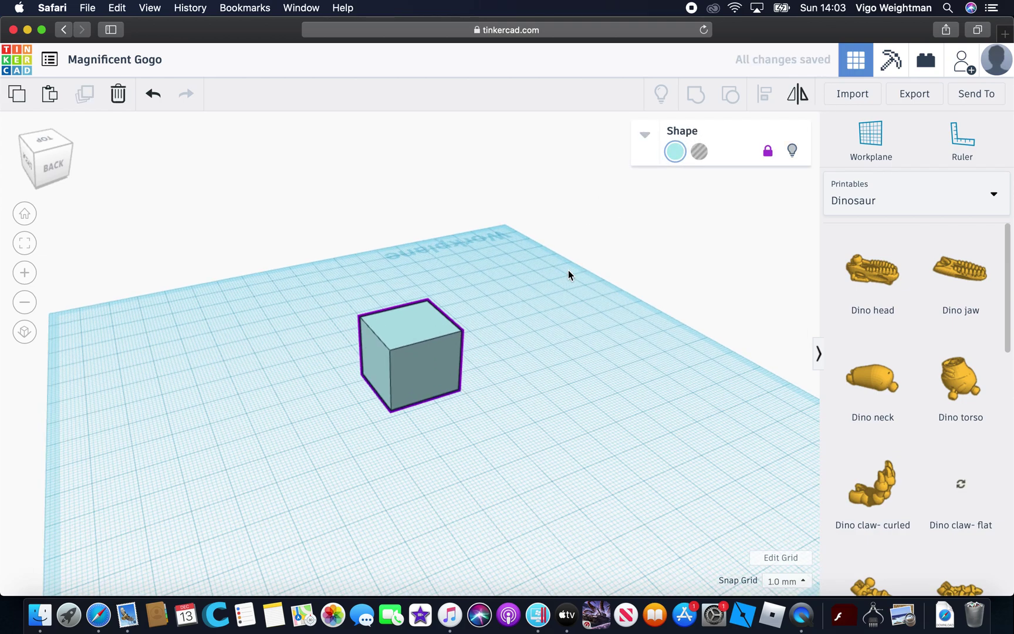
pyautogui.click(568, 270)
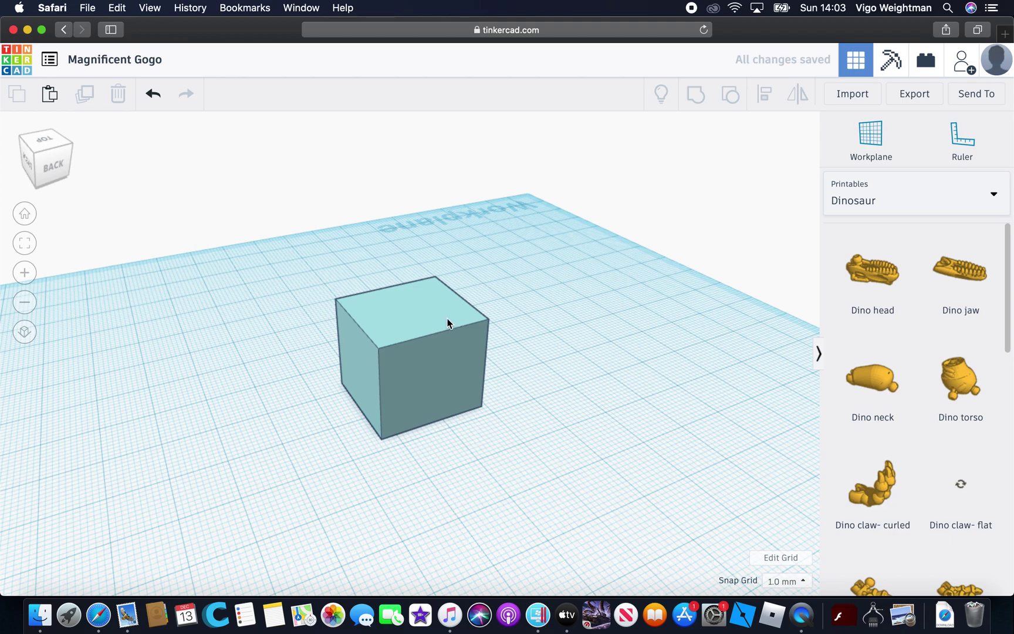
# Step: Lock the turquoise box again, reselect it in its locked state, and unlock its editing
pyautogui.click(391, 392)
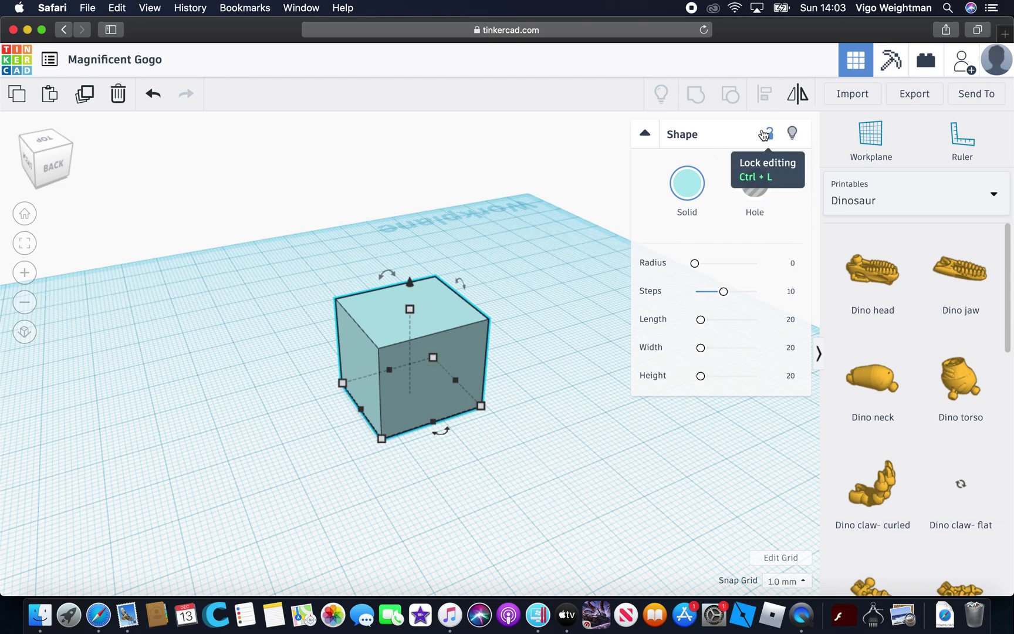
pyautogui.click(764, 135)
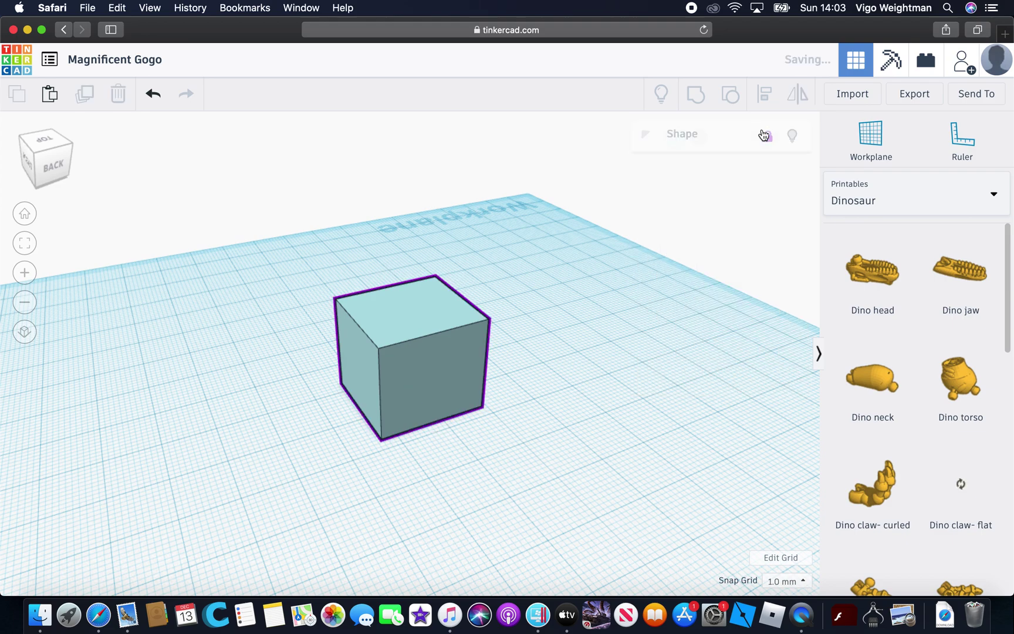
pyautogui.click(581, 275)
pyautogui.click(449, 366)
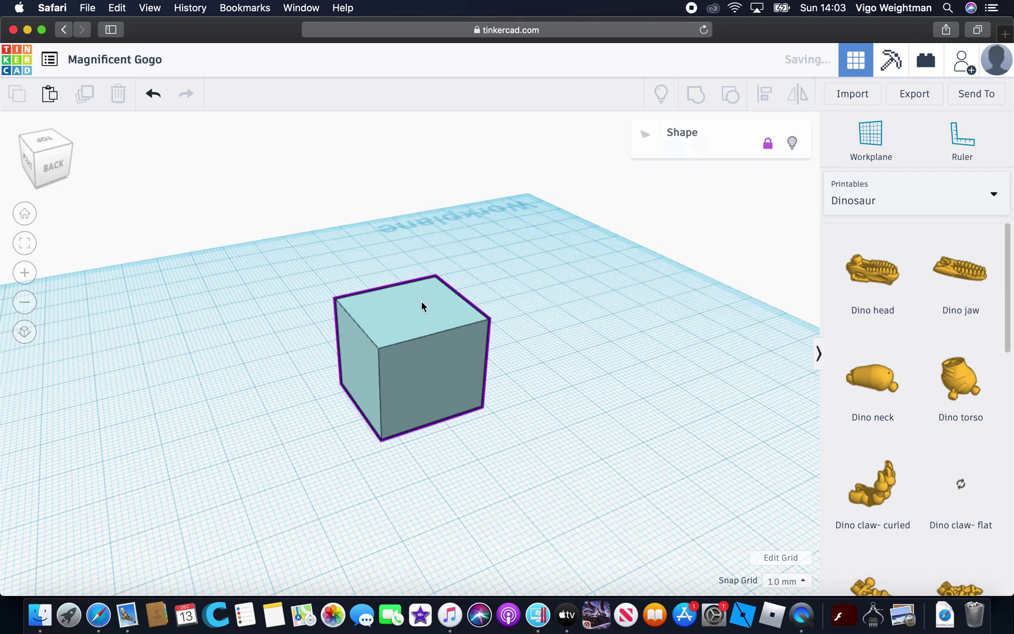
pyautogui.click(422, 365)
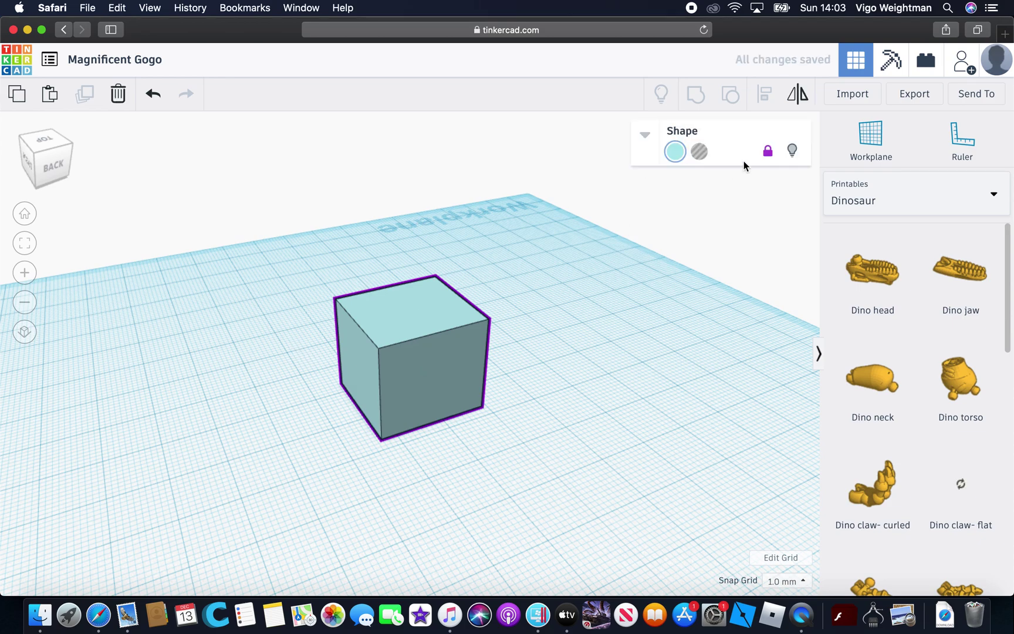
pyautogui.click(766, 153)
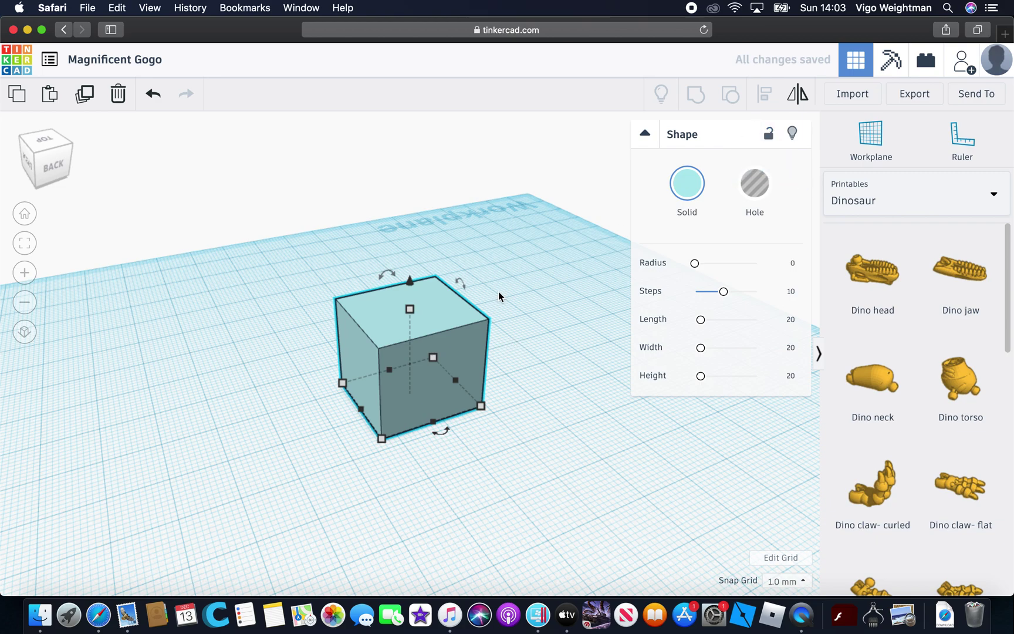
# Step: Sink the box slightly into the workplane, then raise it in two stages to 42 mm above the workplane
pyautogui.moveTo(411, 288); pyautogui.dragTo(387, 260)
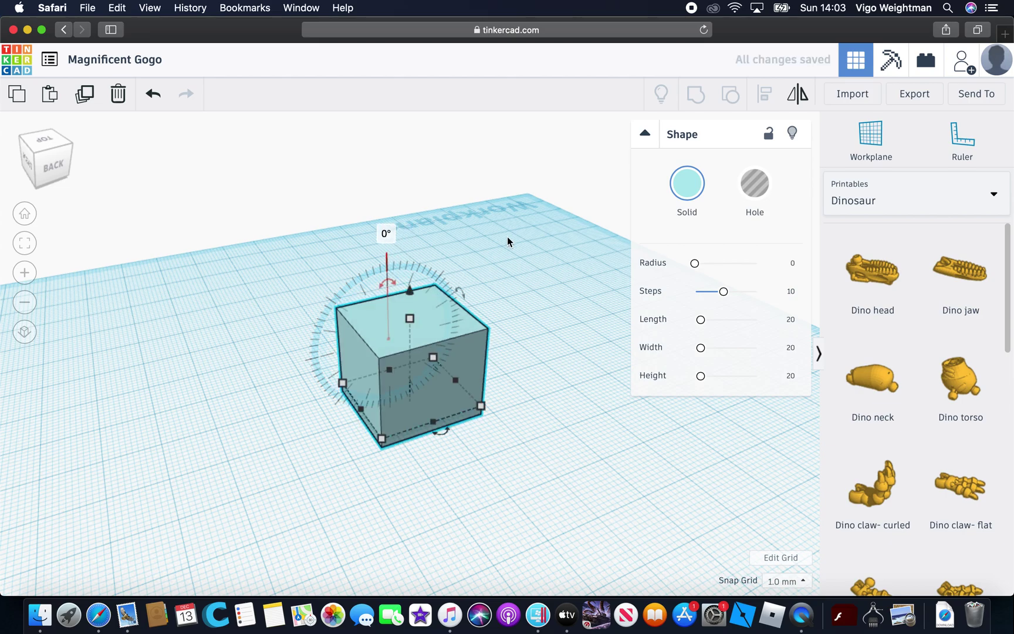
pyautogui.click(521, 233)
pyautogui.moveTo(521, 232); pyautogui.dragTo(357, 369, button='right')
pyautogui.click(357, 369)
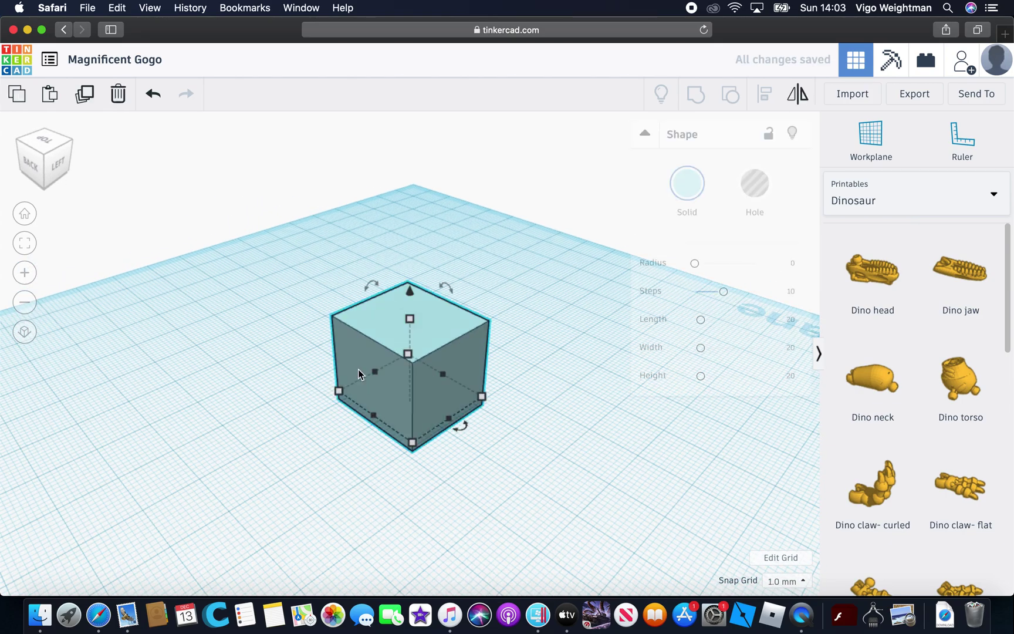
pyautogui.moveTo(412, 297); pyautogui.dragTo(429, 168)
pyautogui.click(542, 235)
pyautogui.scroll(5, 542, 235)
pyautogui.scroll(-10, 541, 234)
pyautogui.scroll(5, 407, 331)
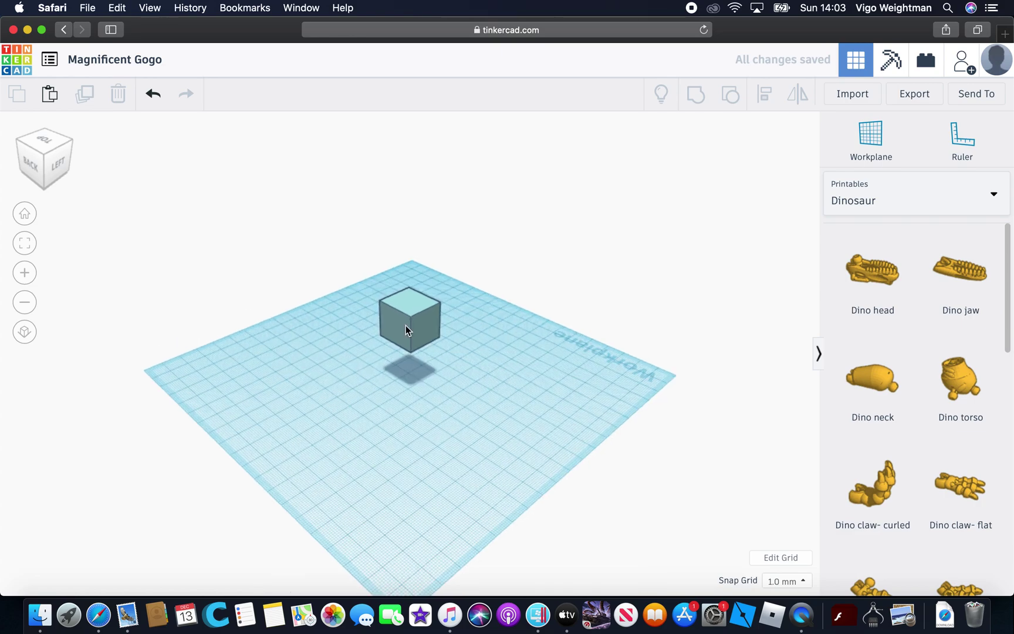
pyautogui.click(430, 295)
pyautogui.moveTo(412, 245); pyautogui.dragTo(412, 174)
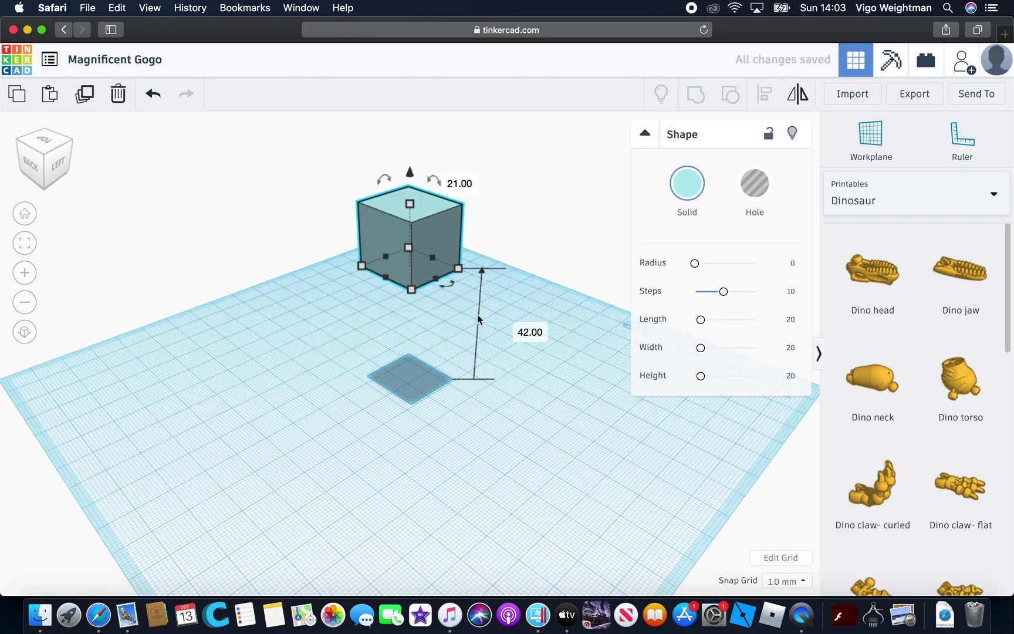
# Step: Delete the turquoise box and switch the shape library to the Basic Shapes collection
pyautogui.moveTo(410, 172); pyautogui.dragTo(382, 296)
pyautogui.press('Delete')
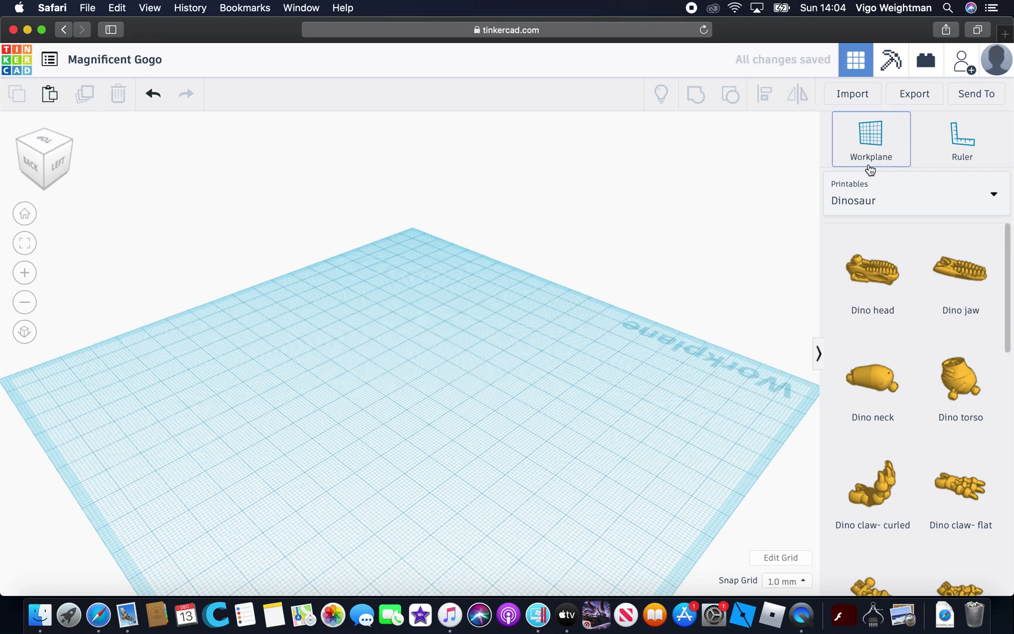
pyautogui.click(856, 200)
pyautogui.click(845, 251)
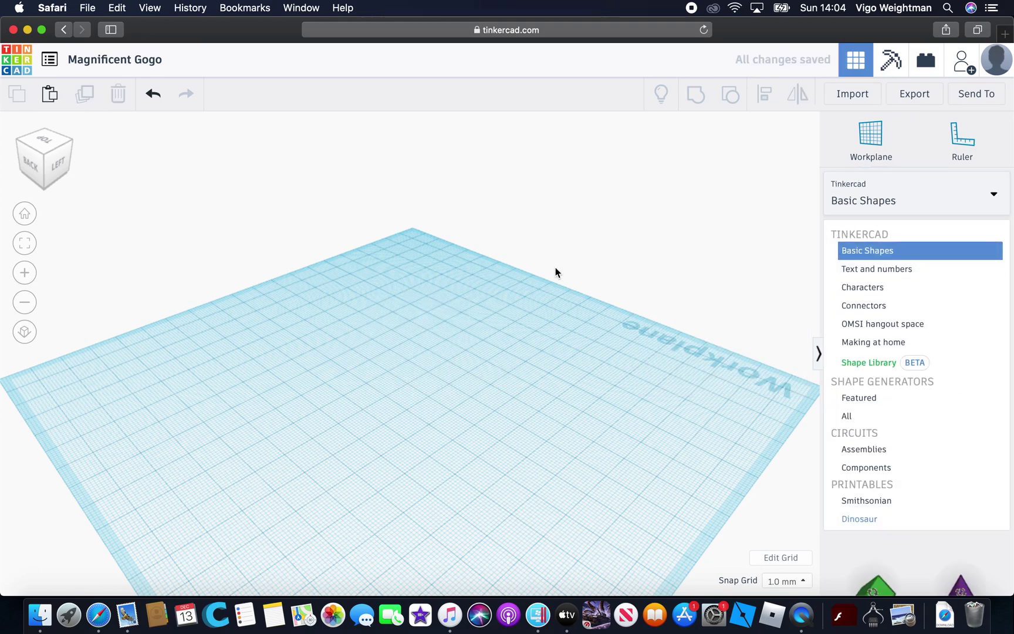
pyautogui.scroll(5, 500, 296)
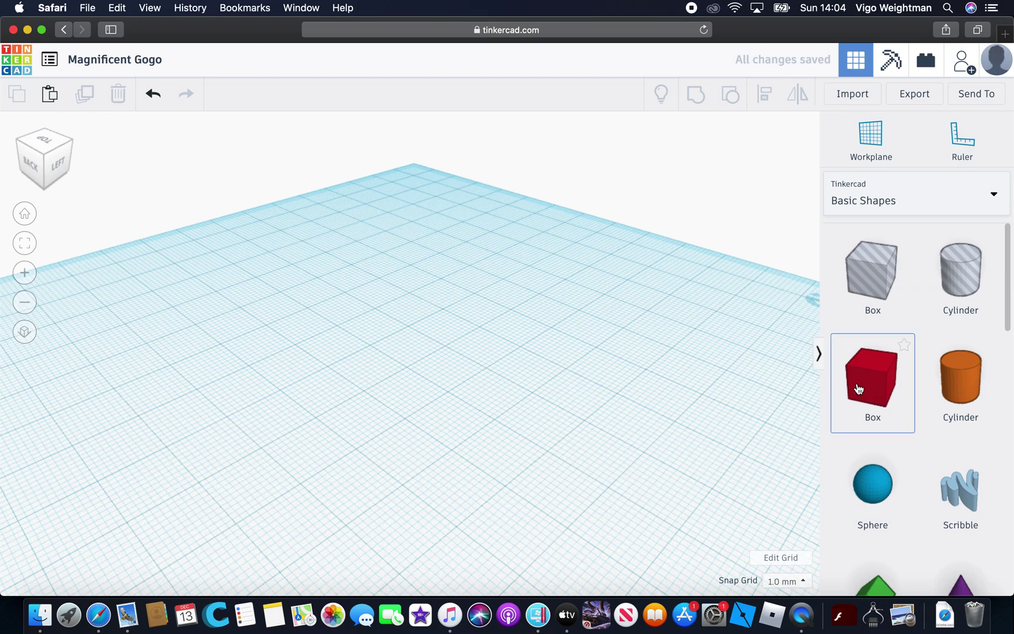
# Step: Place a red solid box on the empty workplane, view it from a low angle, and delete it
pyautogui.moveTo(858, 389); pyautogui.dragTo(454, 330)
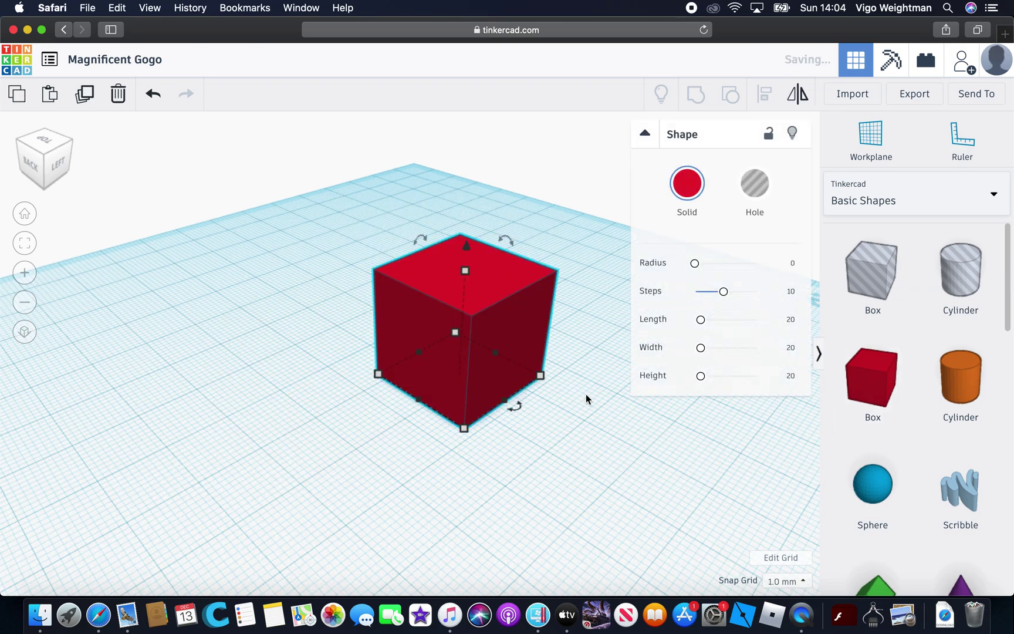
pyautogui.click(558, 427)
pyautogui.moveTo(557, 427); pyautogui.dragTo(439, 328, button='right')
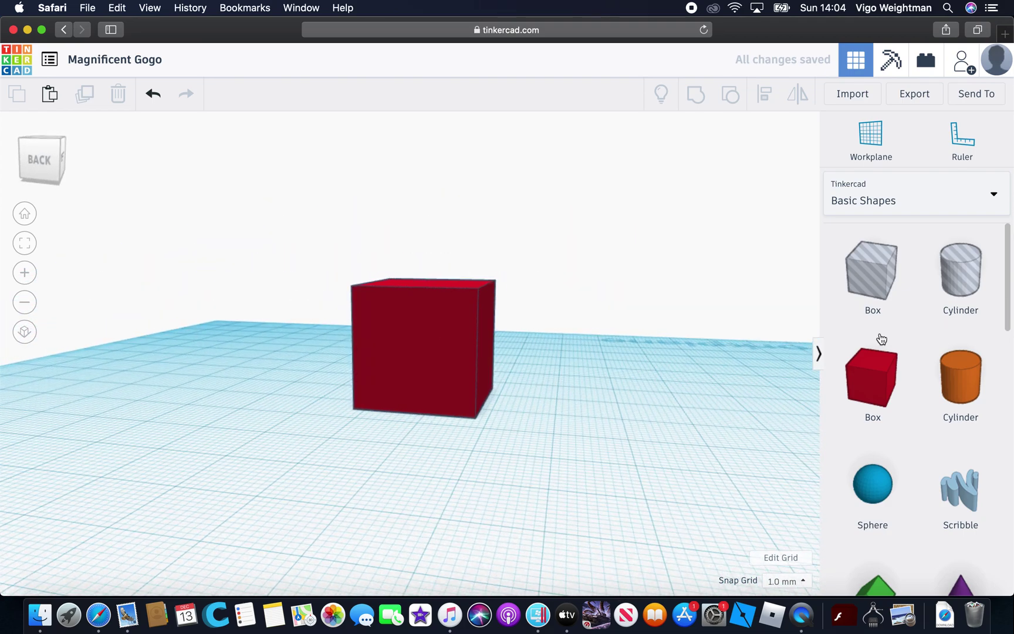
pyautogui.click(446, 333)
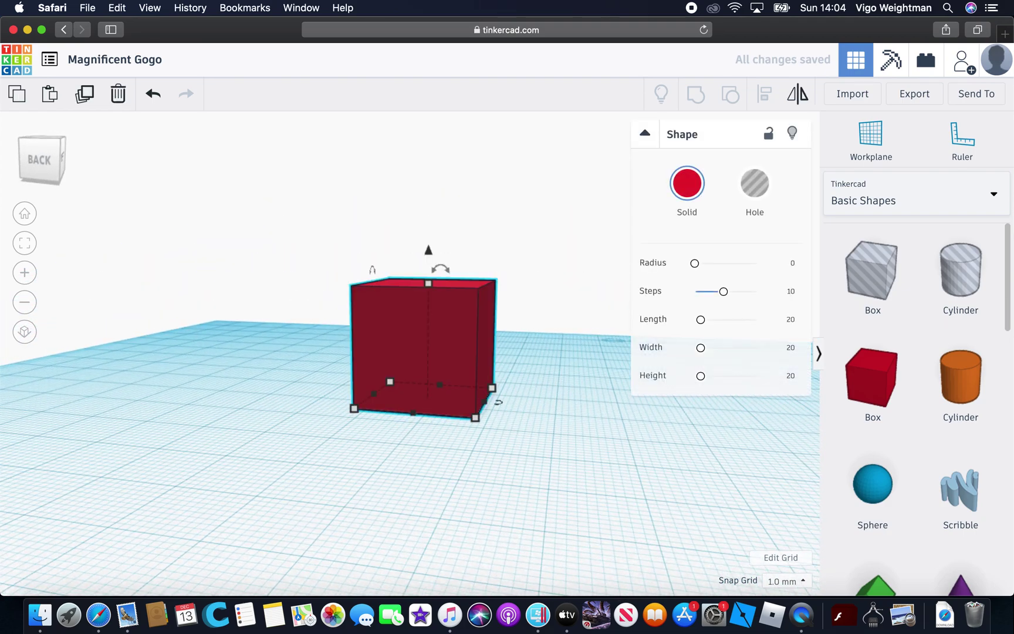
pyautogui.press('Delete')
# Step: Place a new red solid box on the workplane, adjust its height slightly and deselect it
pyautogui.moveTo(873, 382); pyautogui.dragTo(444, 455)
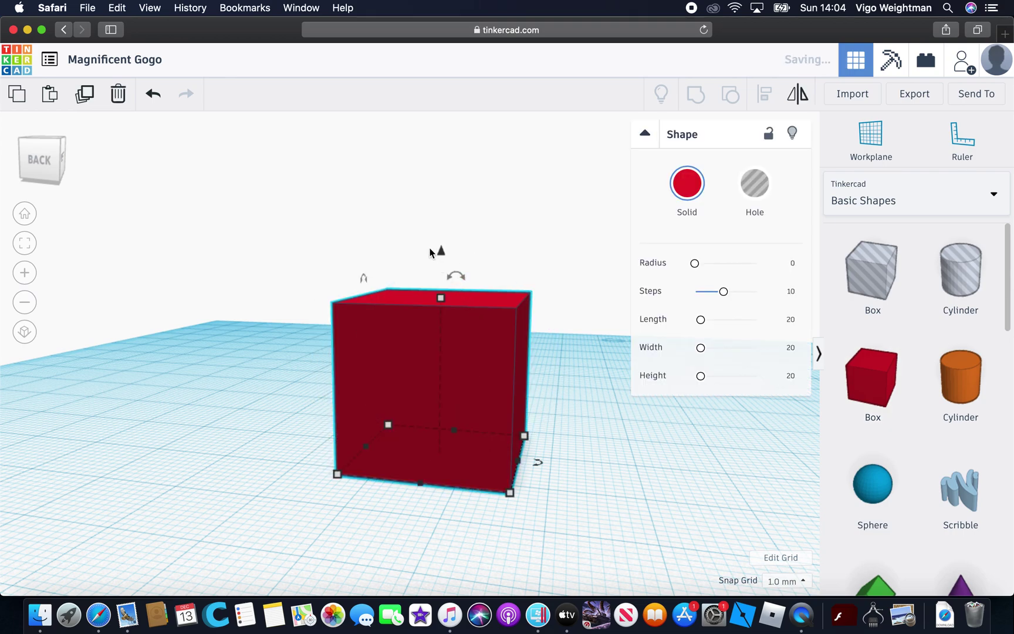
pyautogui.moveTo(441, 251)
pyautogui.mouseDown()
pyautogui.moveTo(441, 212)
pyautogui.moveTo(447, 275)
pyautogui.moveTo(441, 256)
pyautogui.mouseUp()
pyautogui.click(692, 563)
pyautogui.moveTo(609, 480); pyautogui.dragTo(425, 366, button='right')
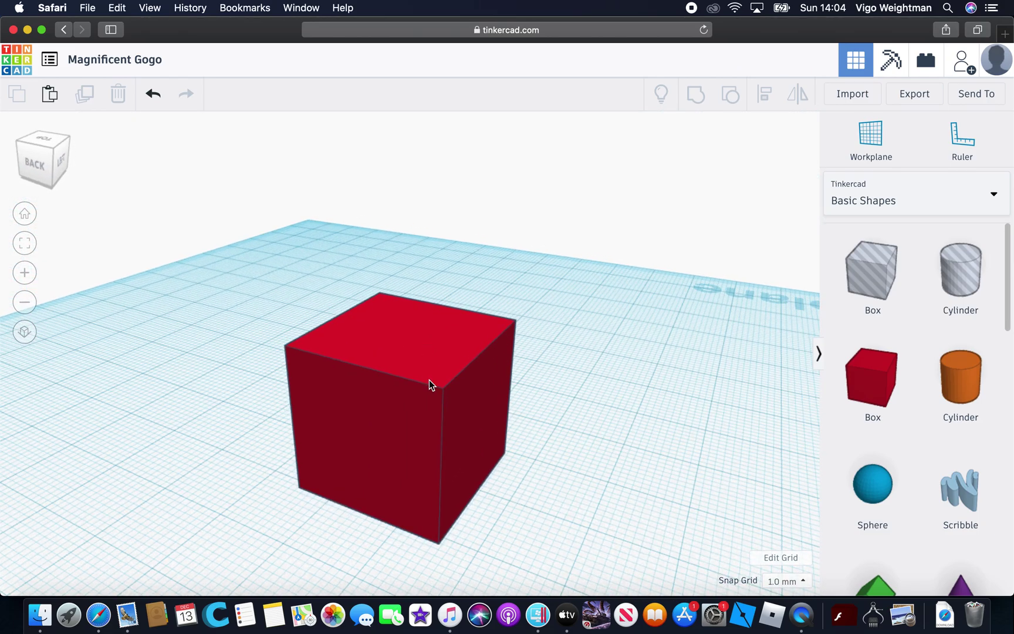
# Step: Recolour the red box with the light turquoise preset colour
pyautogui.click(428, 379)
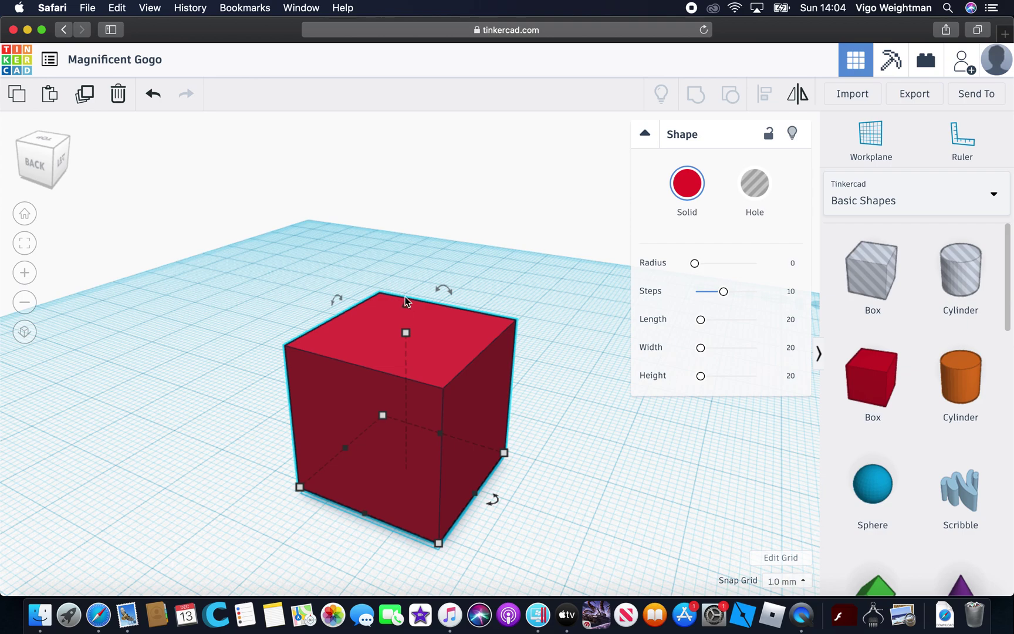
pyautogui.click(686, 183)
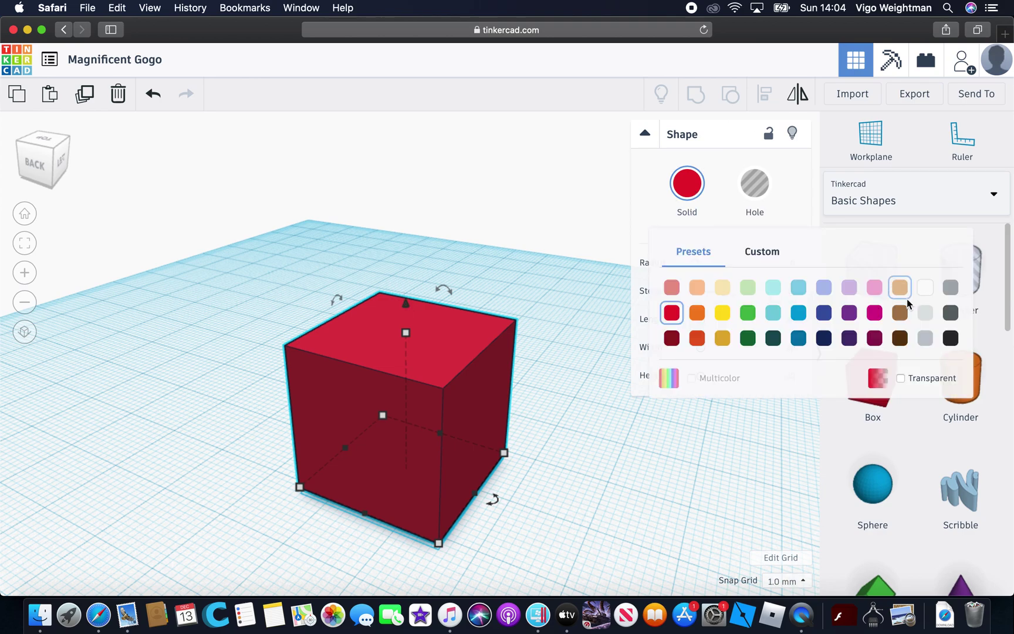
pyautogui.click(773, 287)
# Step: Shift the box 2 mm along the workplane and raise it 2 mm, to 3 mm above the workplane
pyautogui.moveTo(444, 293)
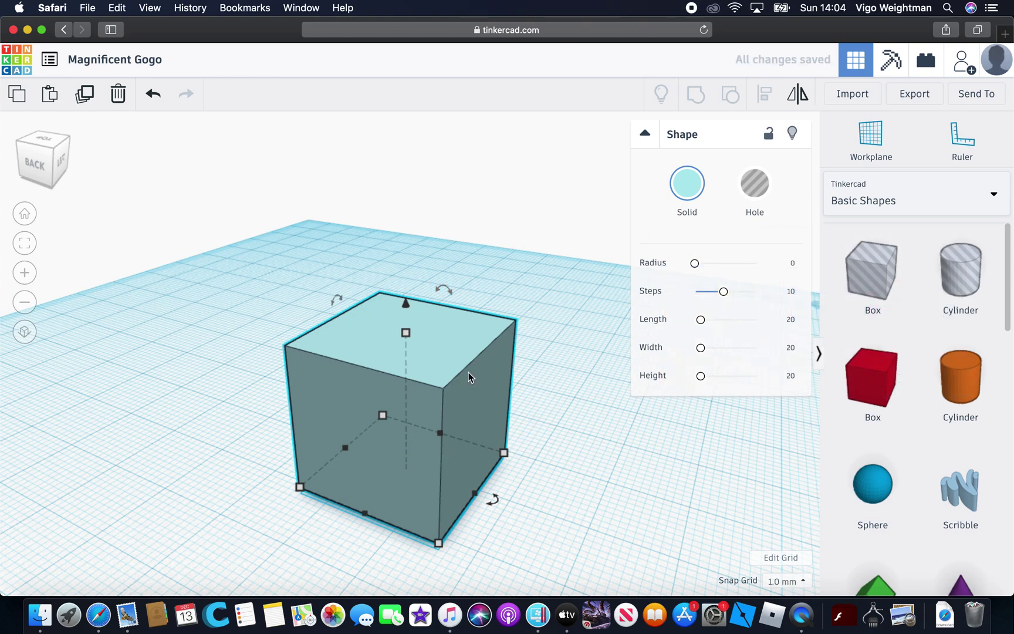
pyautogui.moveTo(417, 309); pyautogui.dragTo(385, 324)
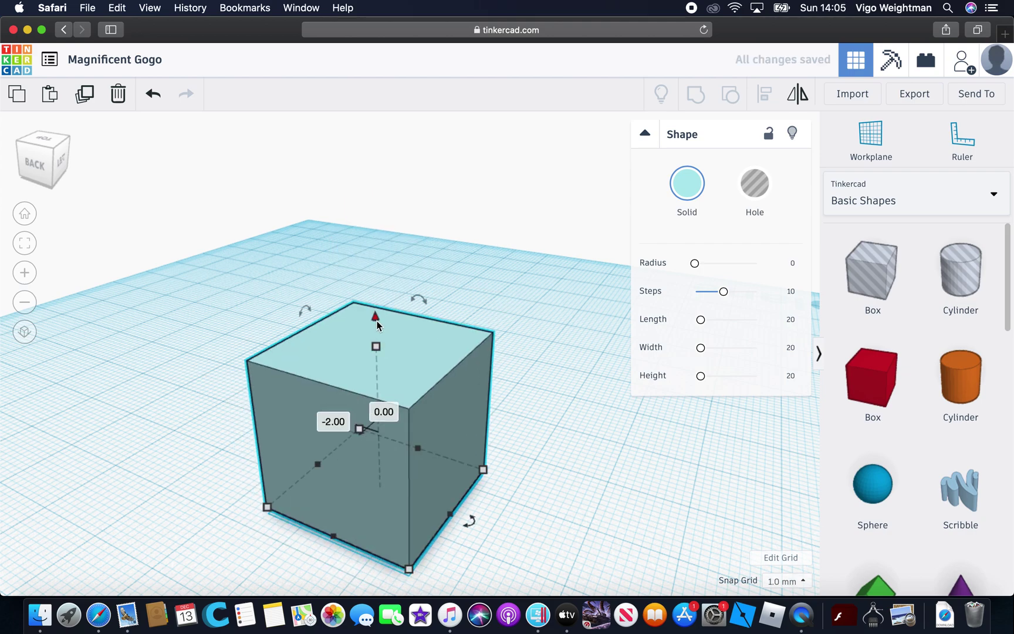
pyautogui.moveTo(376, 320)
pyautogui.mouseDown()
pyautogui.moveTo(373, 241)
pyautogui.moveTo(374, 317)
pyautogui.moveTo(375, 301)
pyautogui.mouseUp()
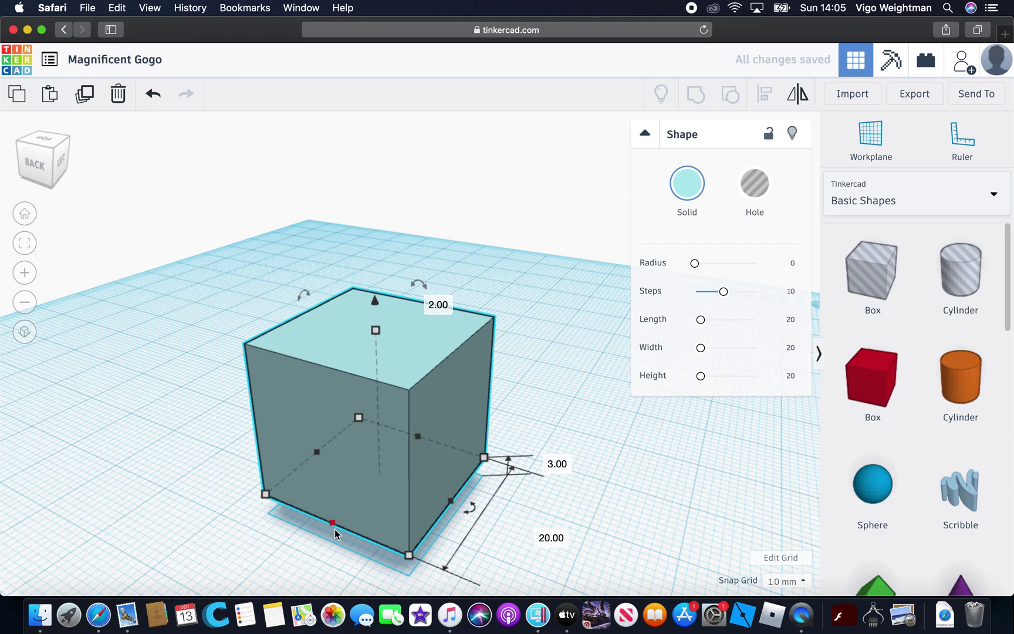
# Step: Stretch the box from its lower front edge to 21 mm and deselect it
pyautogui.moveTo(335, 528); pyautogui.dragTo(246, 495)
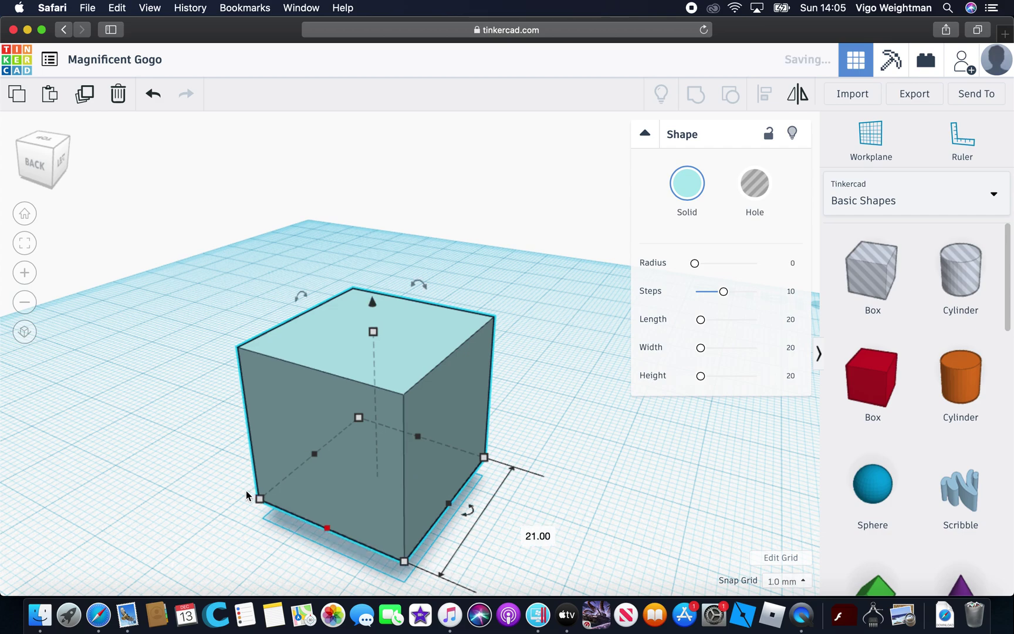
pyautogui.click(597, 514)
pyautogui.moveTo(596, 511); pyautogui.dragTo(516, 500, button='right')
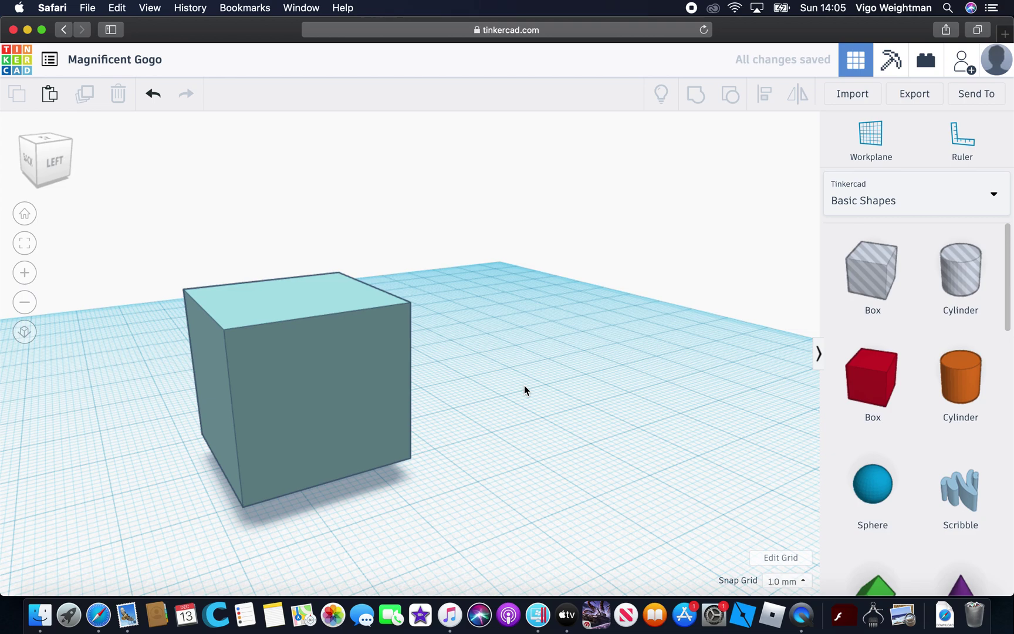
pyautogui.moveTo(525, 391); pyautogui.dragTo(612, 391, button='right')
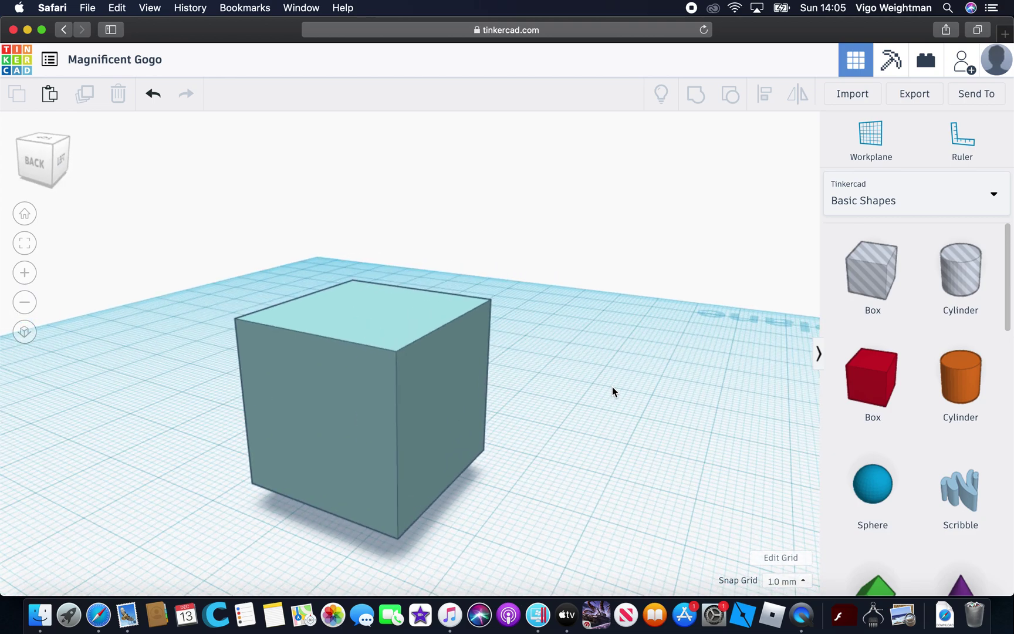